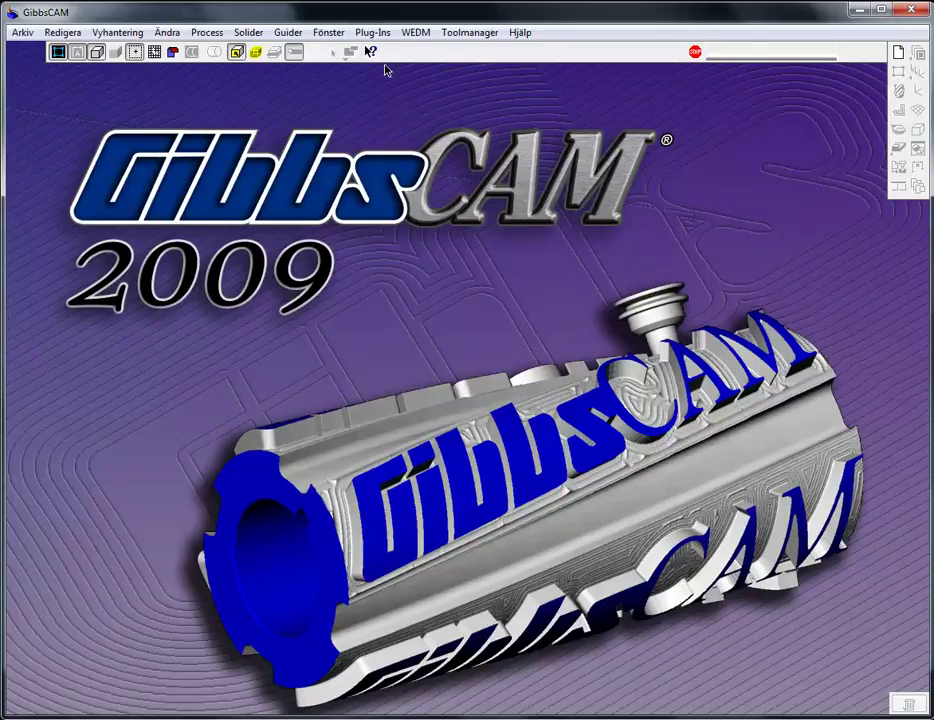
{"action": "left_click", "coordinate": [373, 32]}
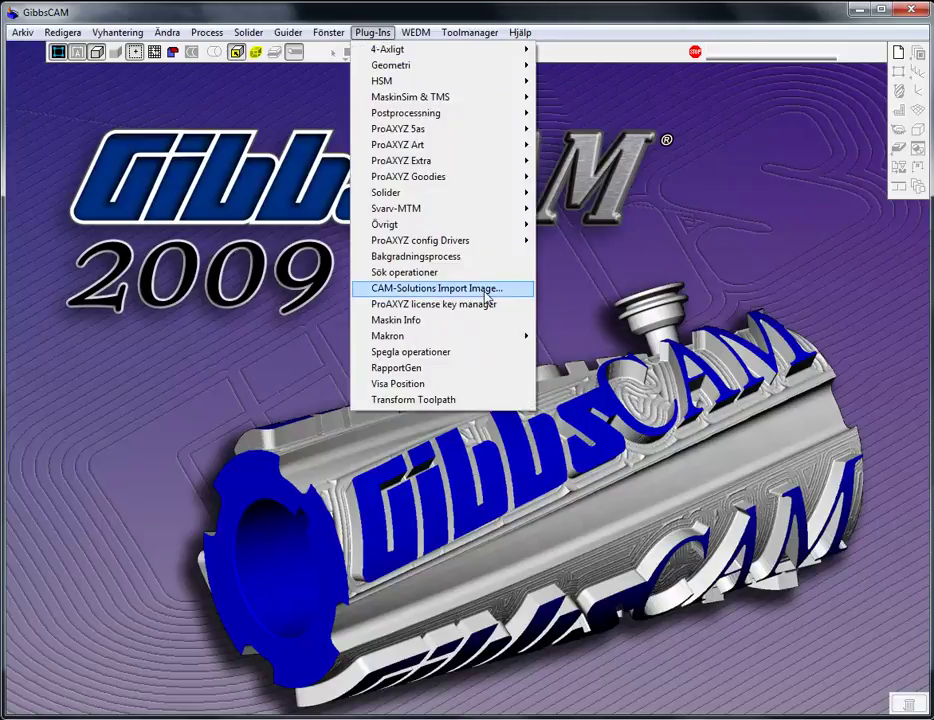
{"action": "left_click", "coordinate": [617, 268]}
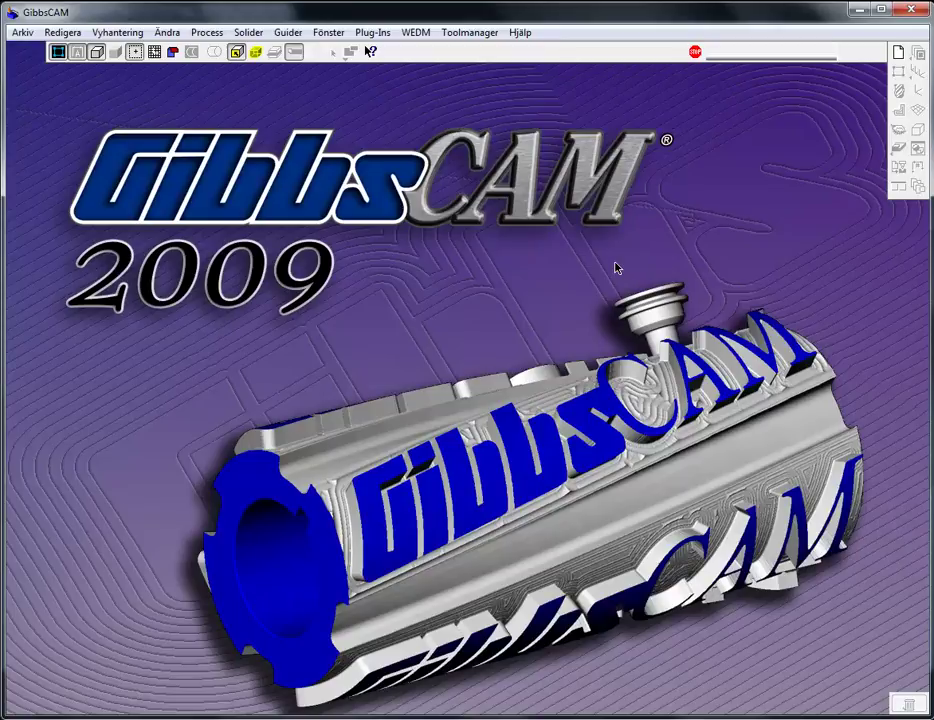
- Switch to Windows Photo Viewer and examine the Fructus logo image and its file details for pixel dimensions and resolution
{"action": "key", "text": "alt+Tab"}
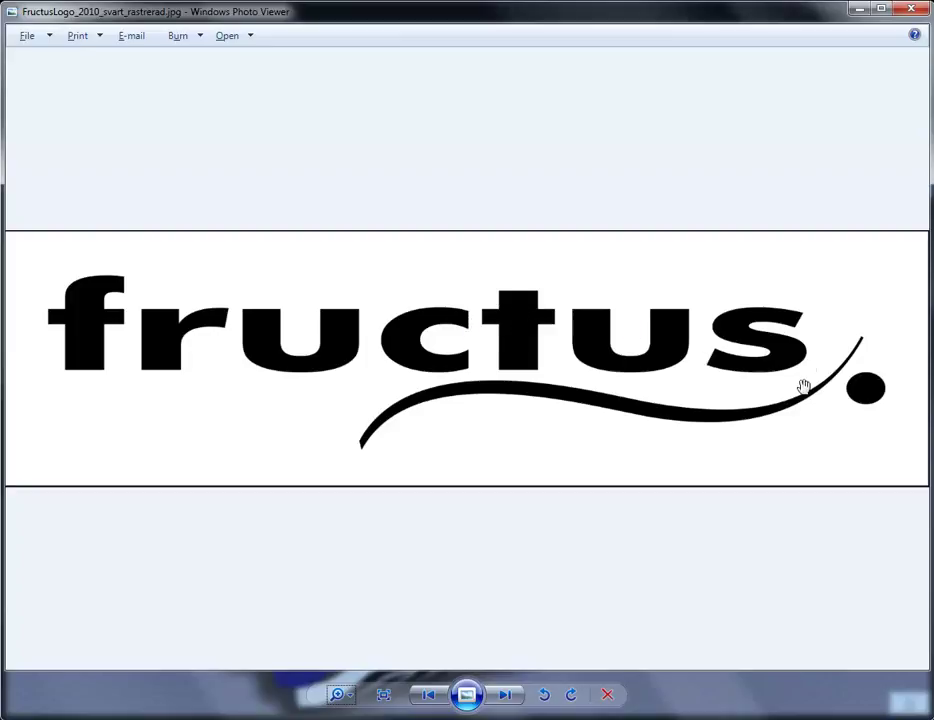
{"action": "left_click", "coordinate": [350, 700]}
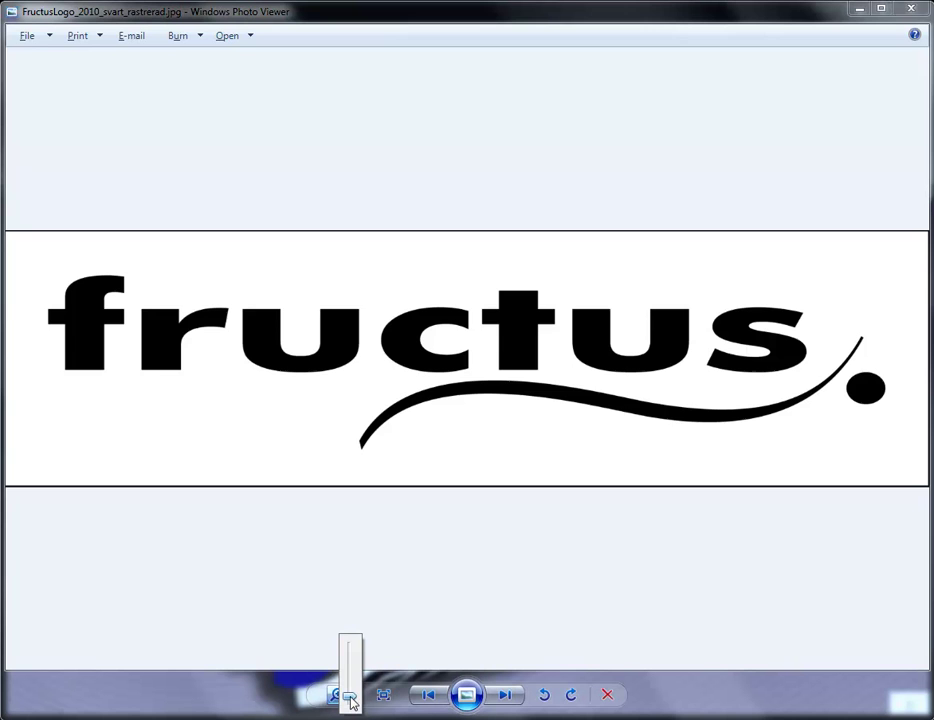
{"action": "mouse_move", "coordinate": [350, 700]}
{"action": "left_mouse_down"}
{"action": "mouse_move", "coordinate": [352, 673]}
{"action": "mouse_move", "coordinate": [350, 696]}
{"action": "left_mouse_up"}
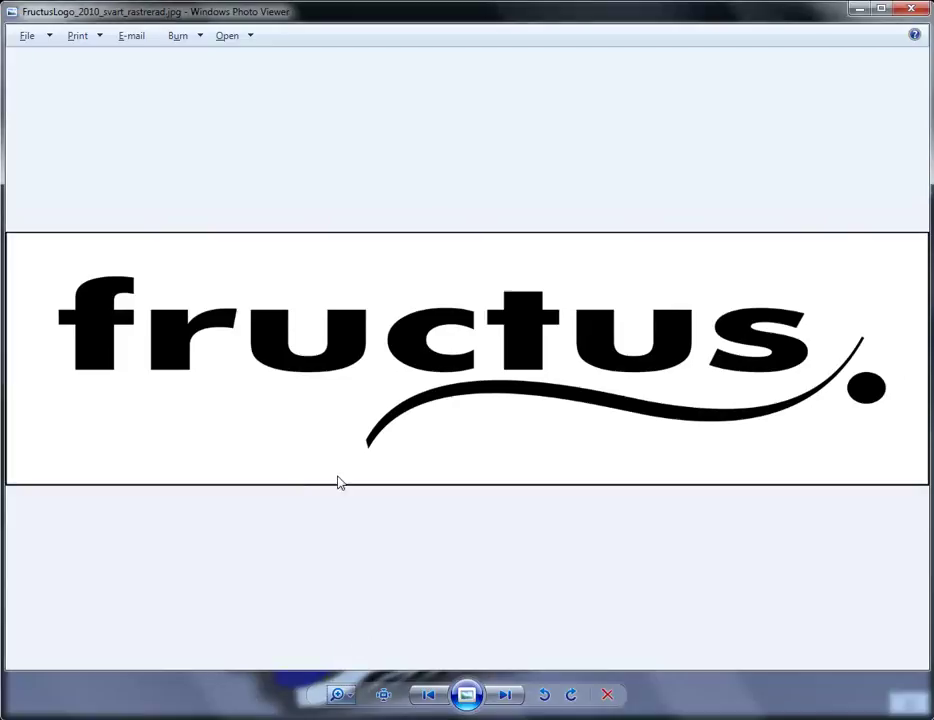
{"action": "left_click", "coordinate": [29, 37]}
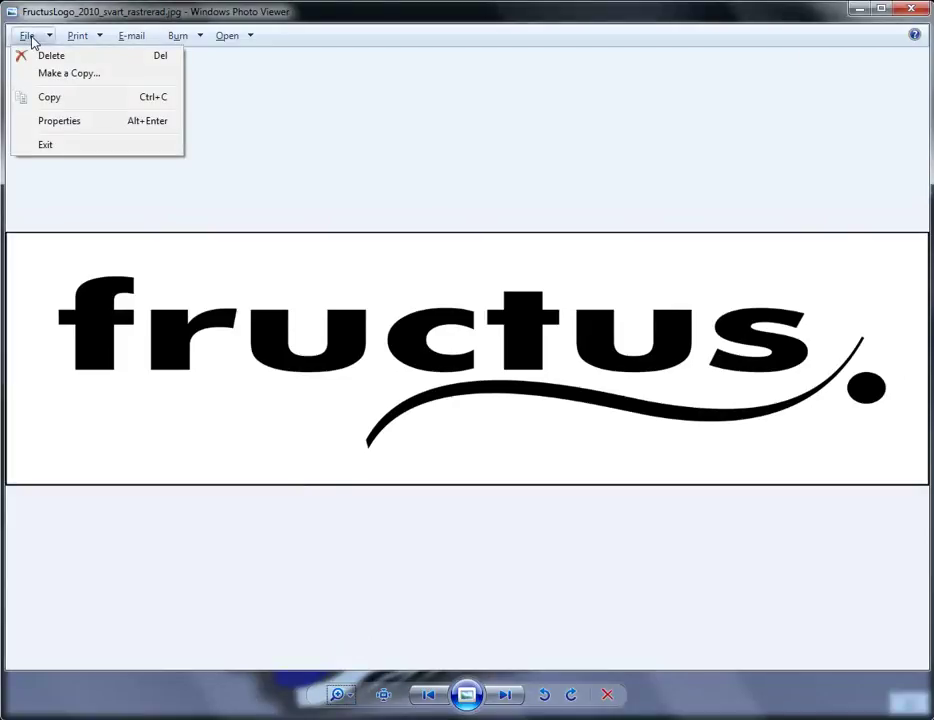
{"action": "left_click", "coordinate": [60, 121]}
{"action": "left_click", "coordinate": [215, 414]}
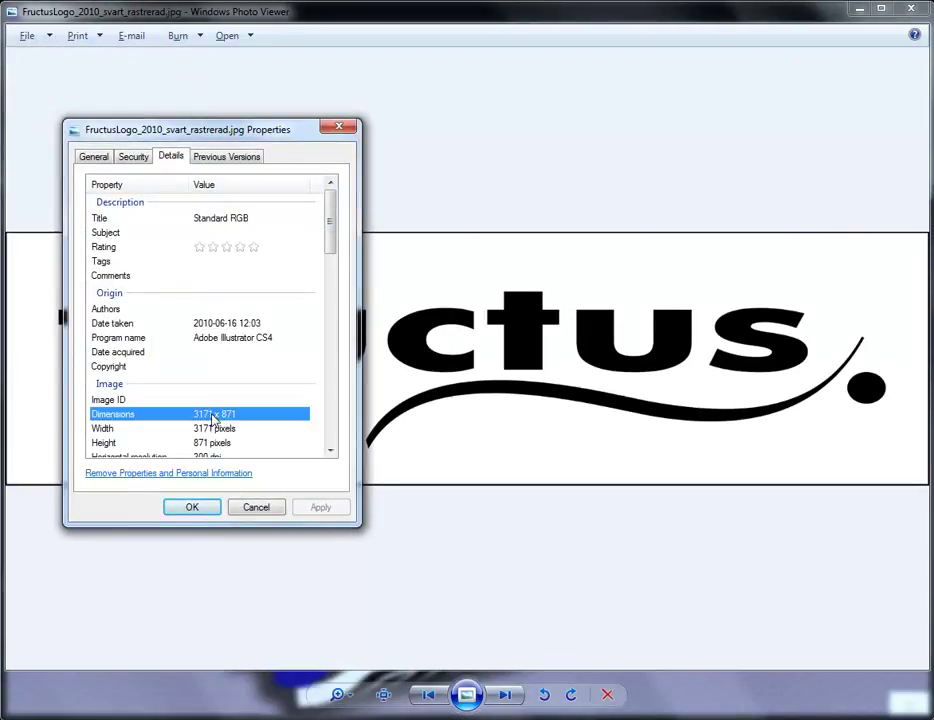
{"action": "scroll", "coordinate": [218, 343], "scroll_direction": "down", "scroll_amount": 3}
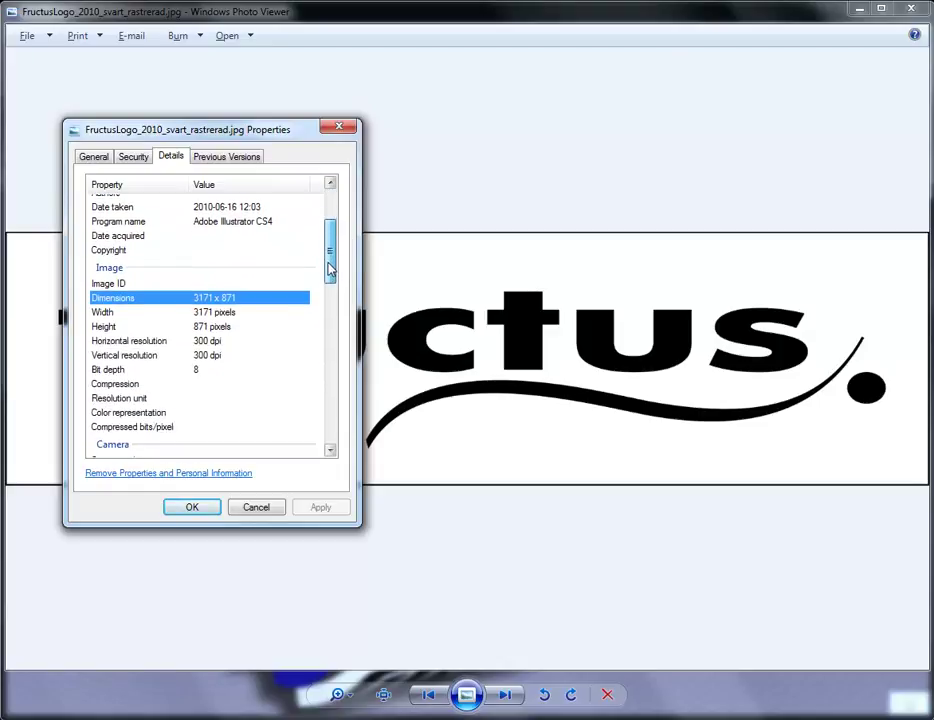
{"action": "left_click", "coordinate": [218, 342]}
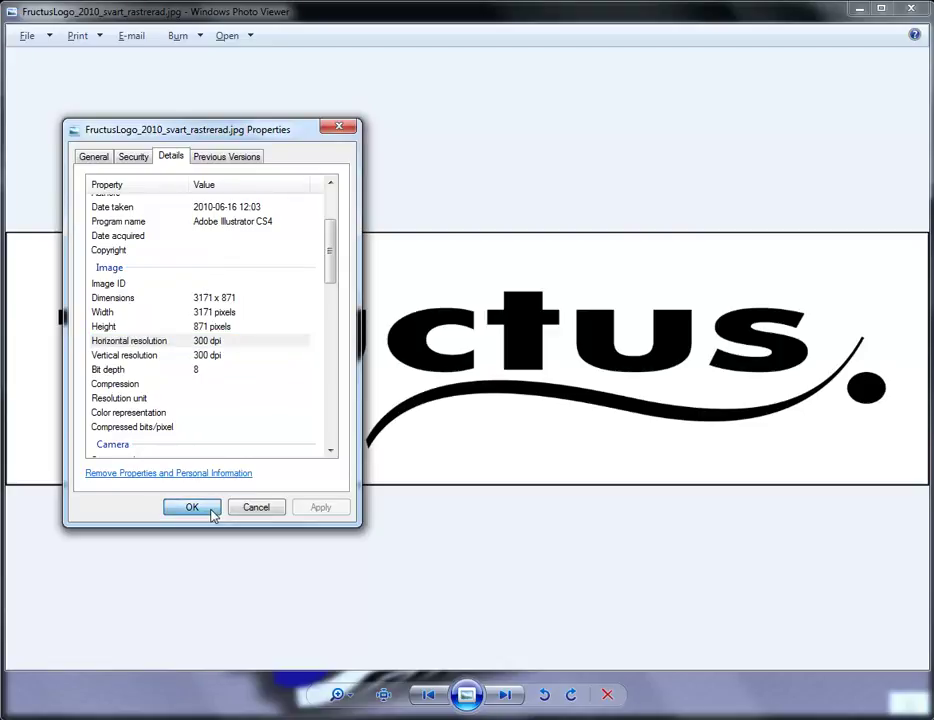
{"action": "left_click", "coordinate": [192, 508]}
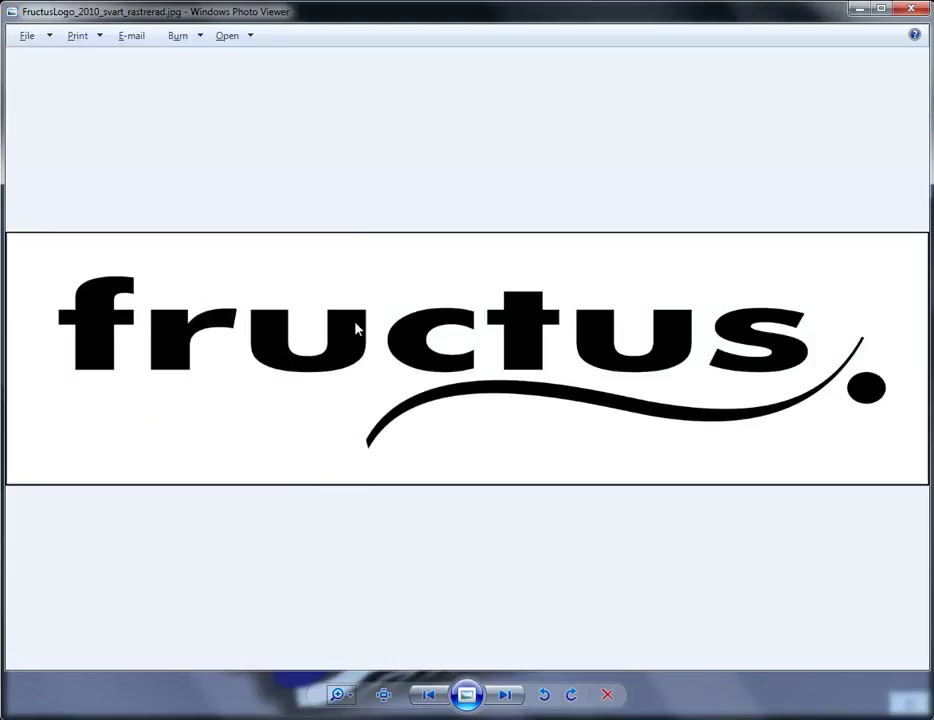
- Switch to GibbsCAM and import FructusLogo_2010_svart_rastrerad.jpg from the Desktop with the CAM-Solutions Import Image plug-in
{"action": "key", "text": "alt+Tab"}
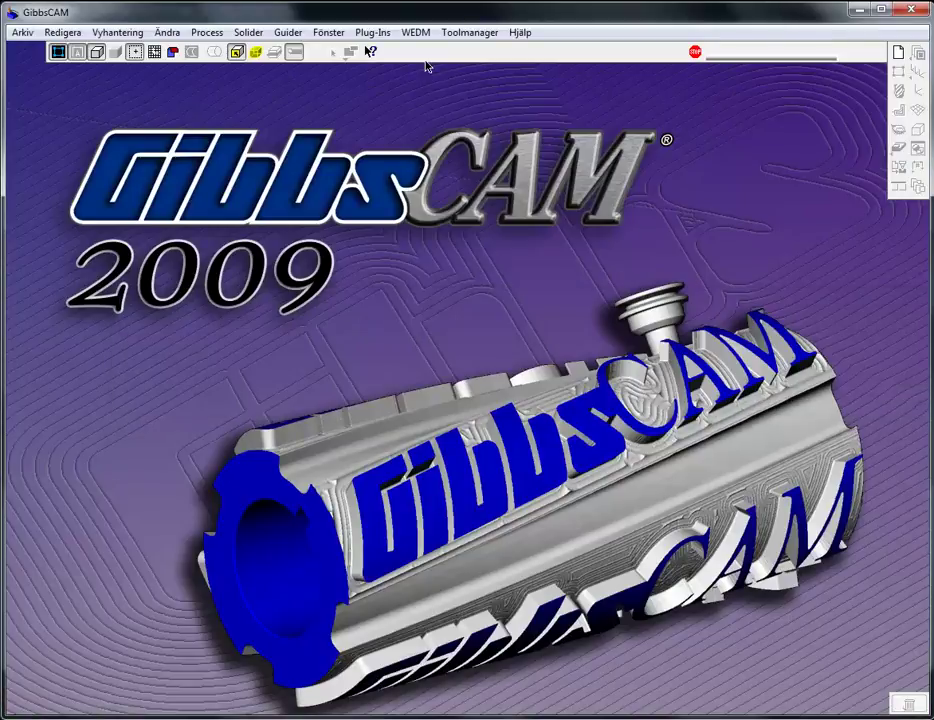
{"action": "left_click", "coordinate": [372, 32]}
{"action": "left_click", "coordinate": [480, 289]}
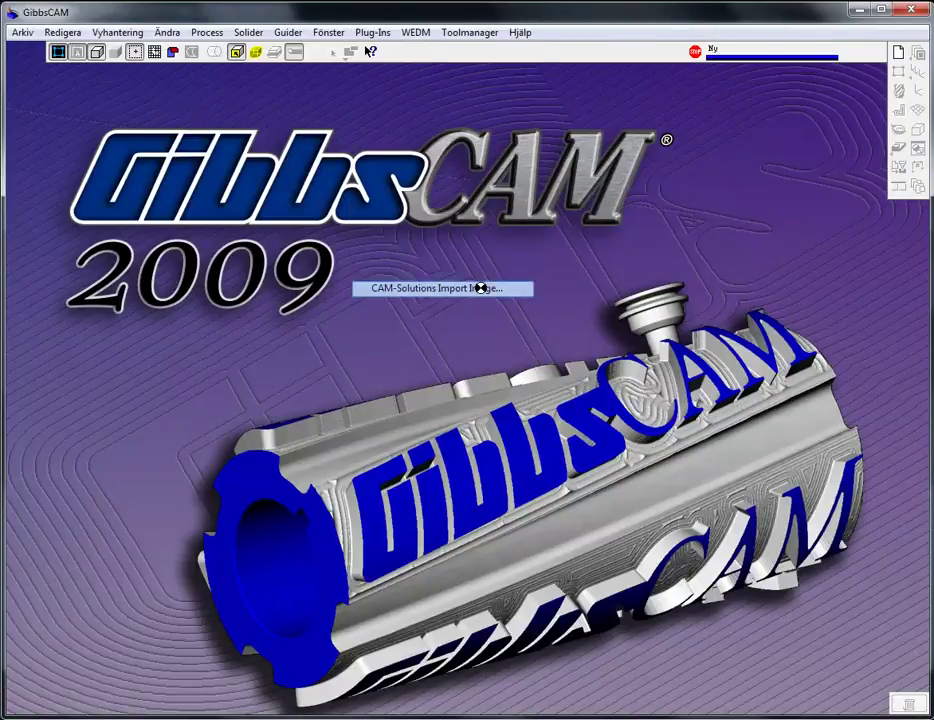
{"action": "left_click", "coordinate": [663, 322]}
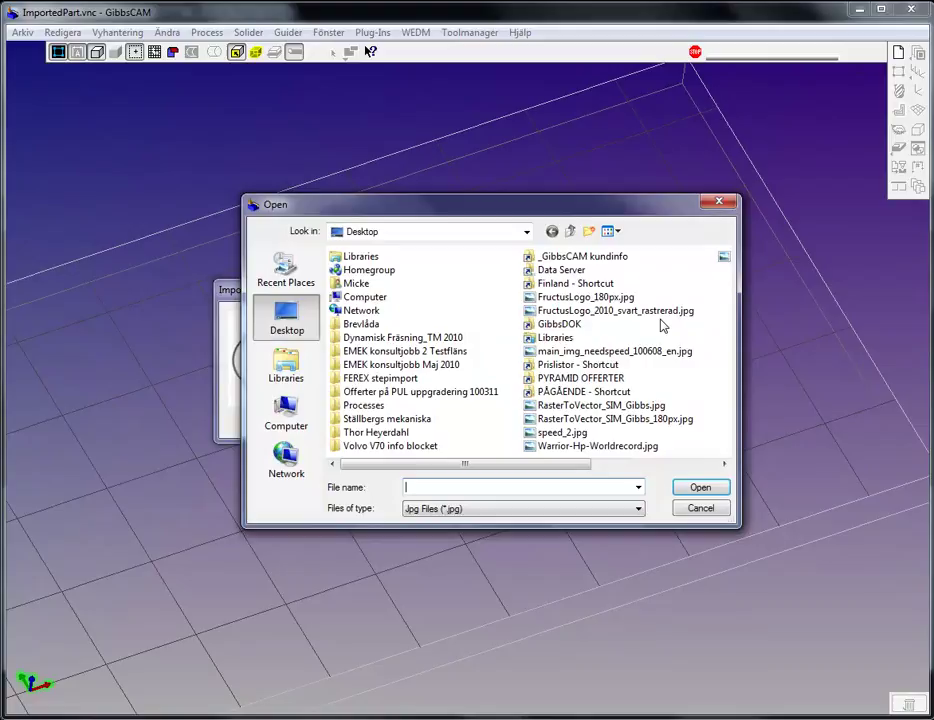
{"action": "left_click", "coordinate": [660, 312]}
{"action": "left_click", "coordinate": [699, 487]}
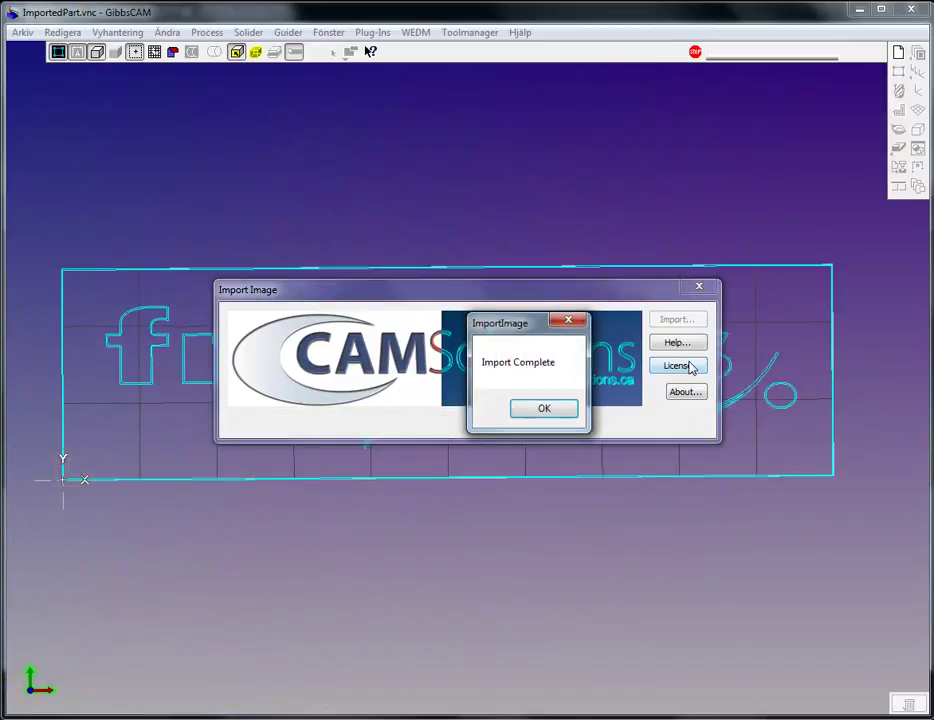
{"action": "left_click", "coordinate": [563, 410]}
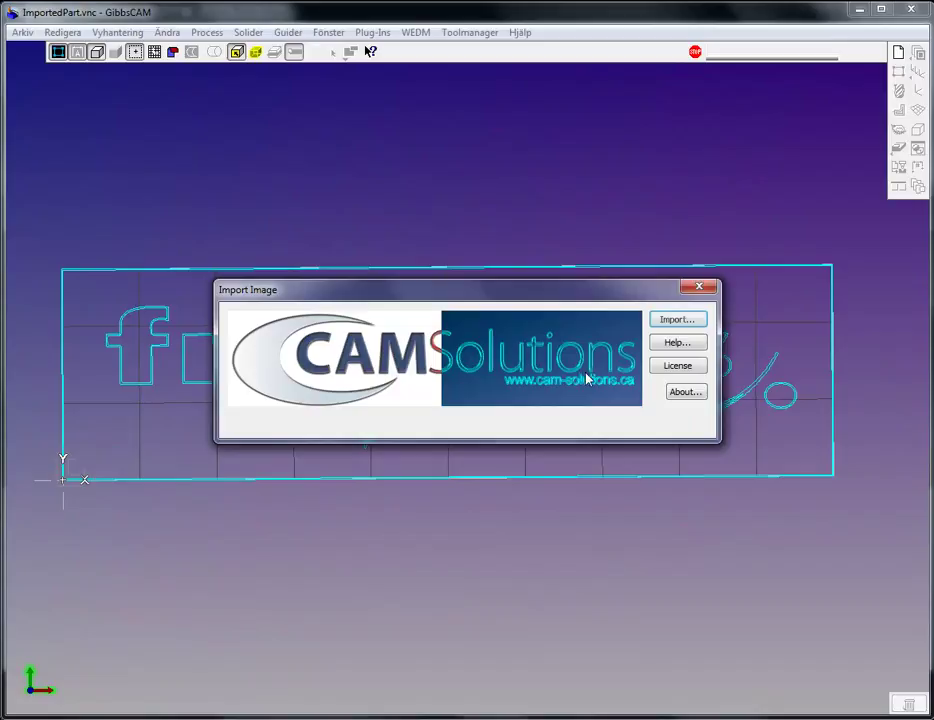
{"action": "left_click", "coordinate": [699, 287]}
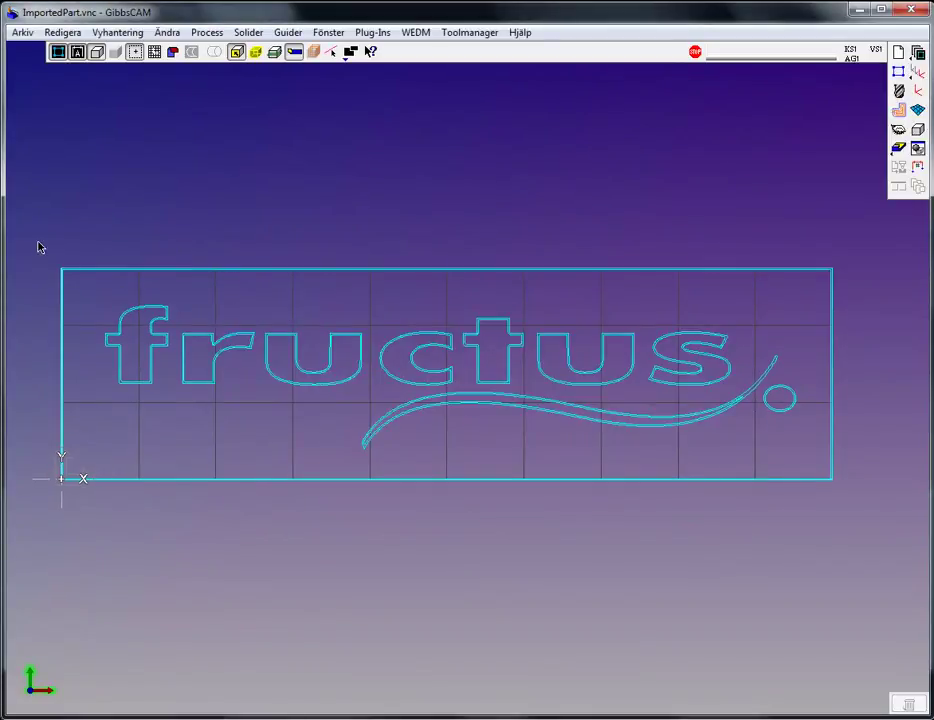
- Inspect the double outline of the imported letter f by selecting its outer and inner contours in turn
{"action": "left_click_drag", "start_coordinate": [37, 245], "coordinate": [398, 492]}
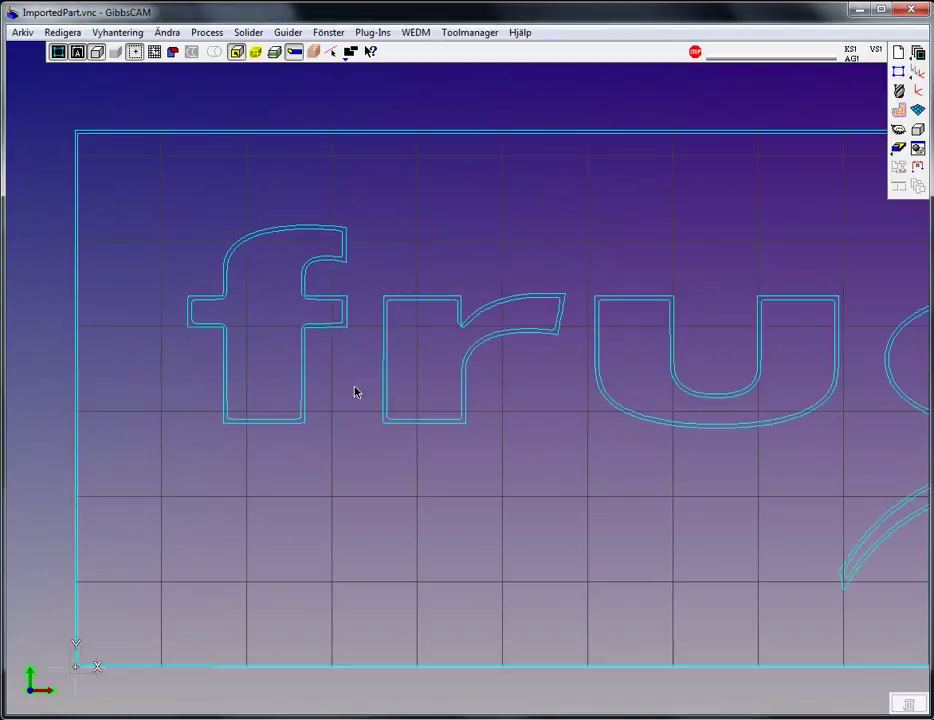
{"action": "left_click_drag", "start_coordinate": [181, 202], "coordinate": [411, 438]}
{"action": "left_click", "coordinate": [505, 309]}
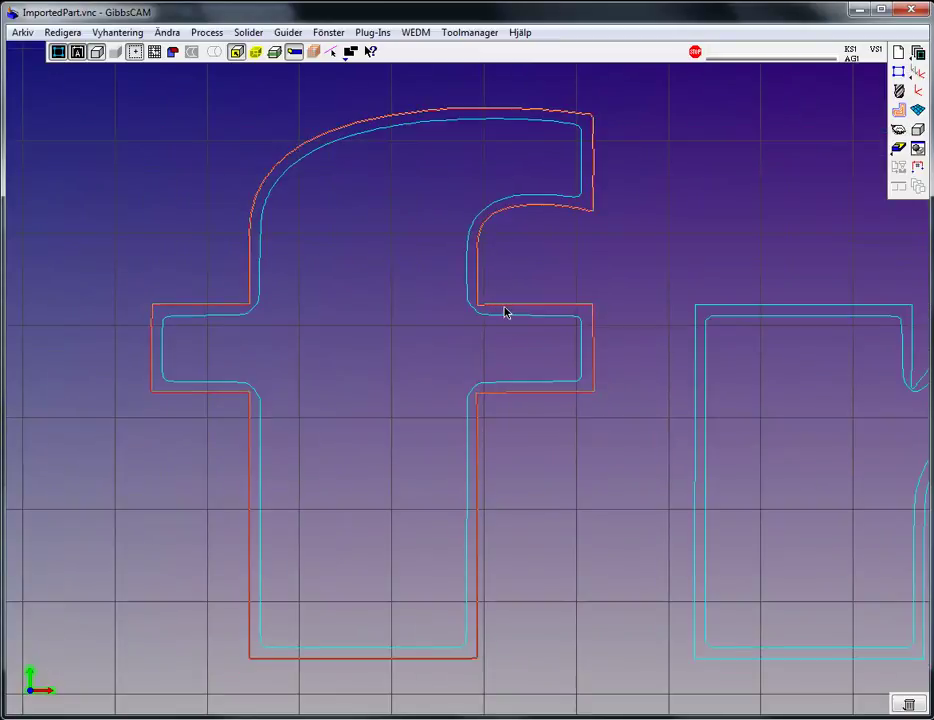
{"action": "left_click", "coordinate": [519, 319]}
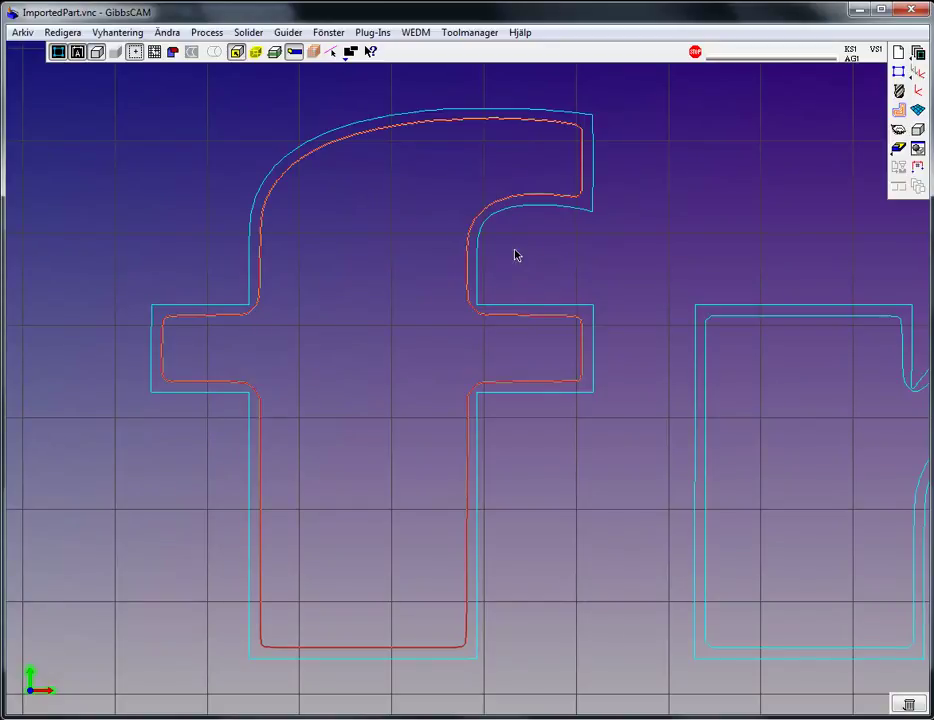
{"action": "left_click", "coordinate": [561, 209]}
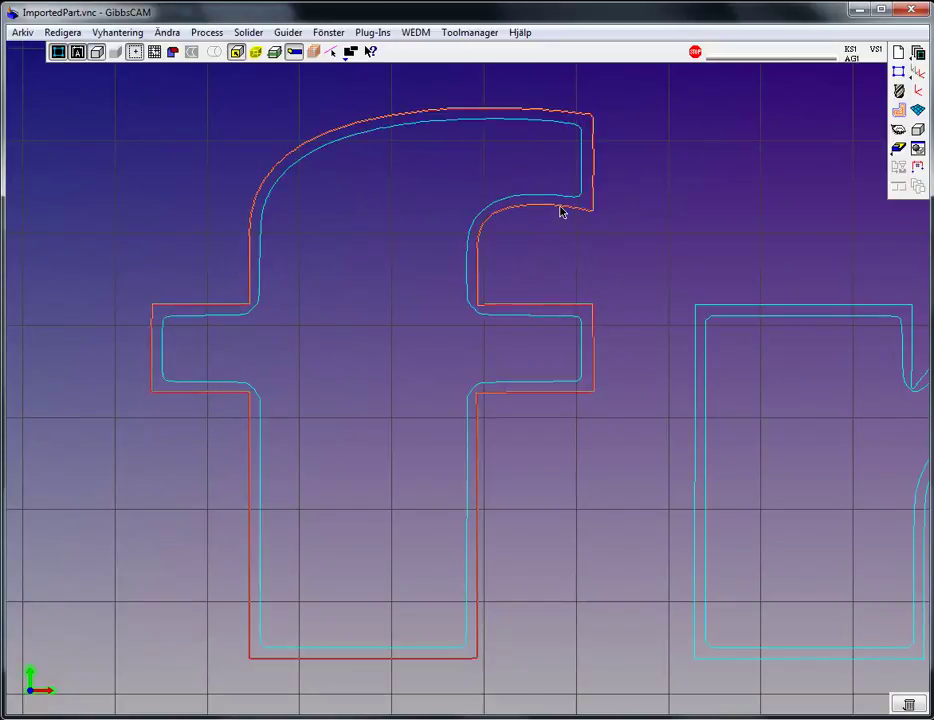
{"action": "left_click", "coordinate": [571, 202]}
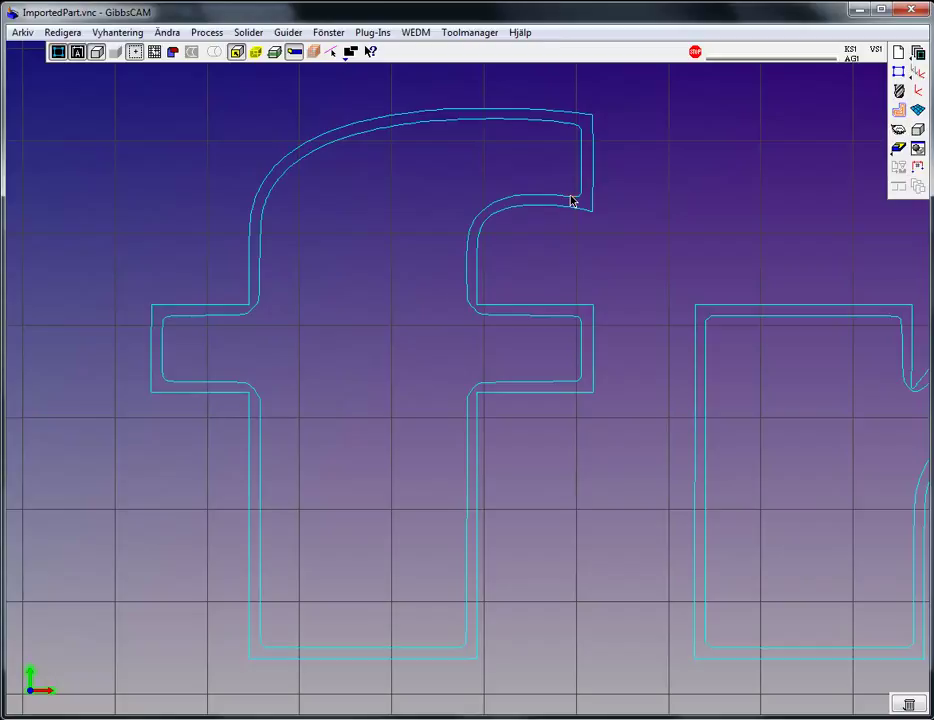
{"action": "left_click", "coordinate": [571, 202]}
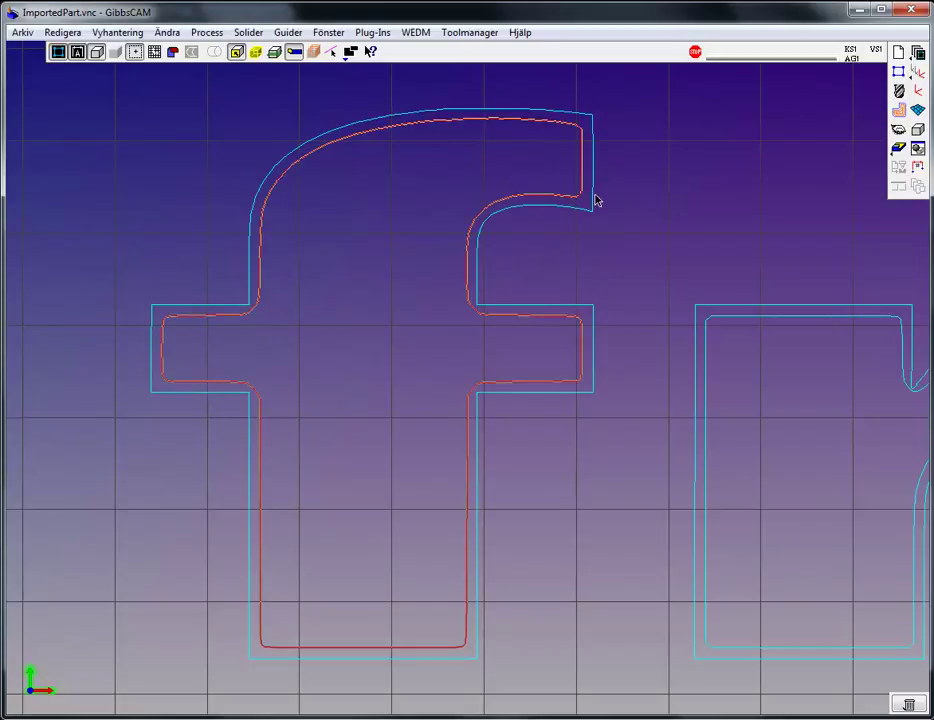
{"action": "left_click", "coordinate": [660, 190]}
- Set the stock's upper Z to 0 and lower its bottom Z to give the logo plate thickness
{"action": "left_click", "coordinate": [898, 130]}
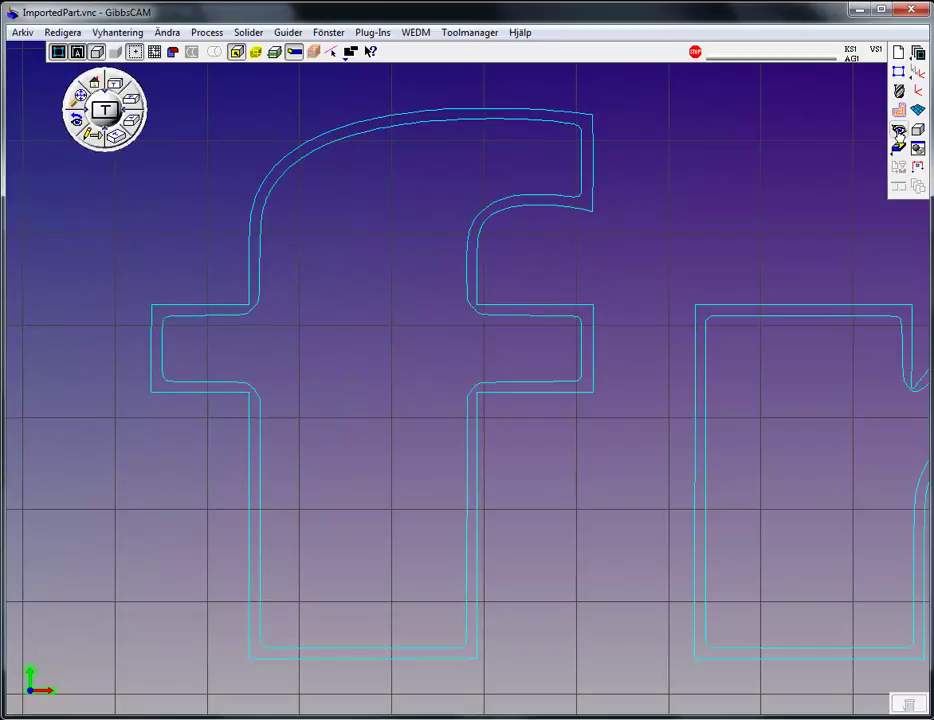
{"action": "left_click", "coordinate": [120, 142]}
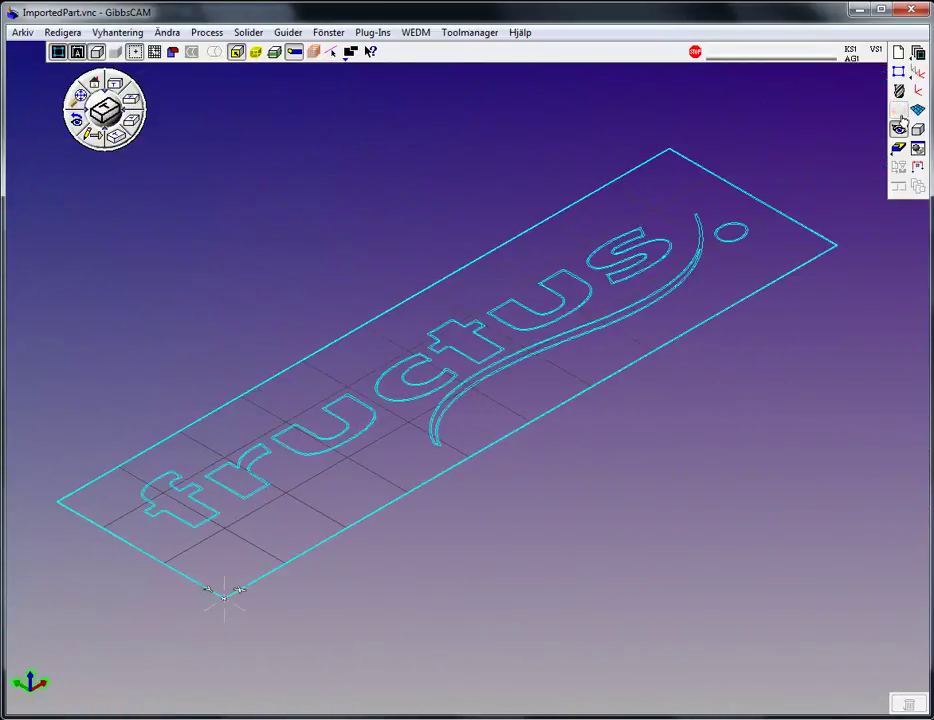
{"action": "left_click", "coordinate": [899, 53]}
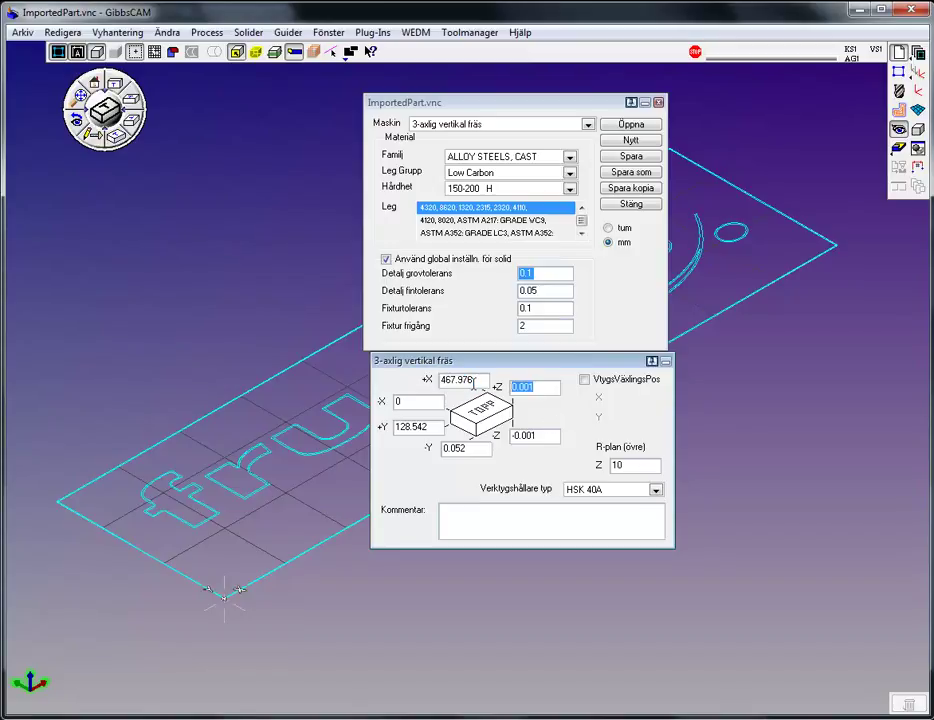
{"action": "type", "text": "0"}
{"action": "key", "text": "Tab"}
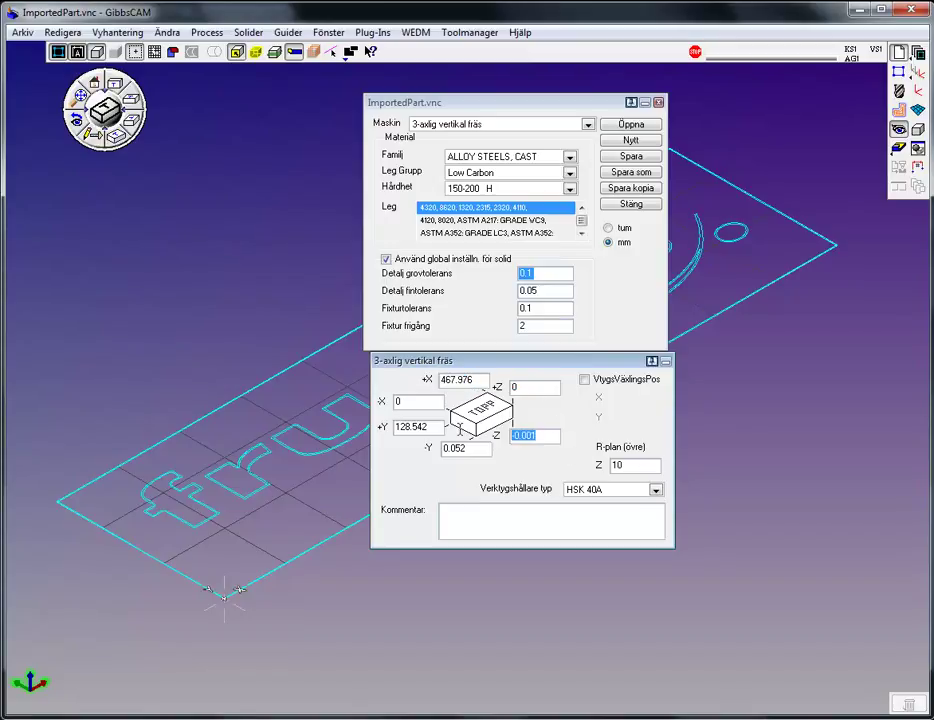
{"action": "type", "text": "-1"}
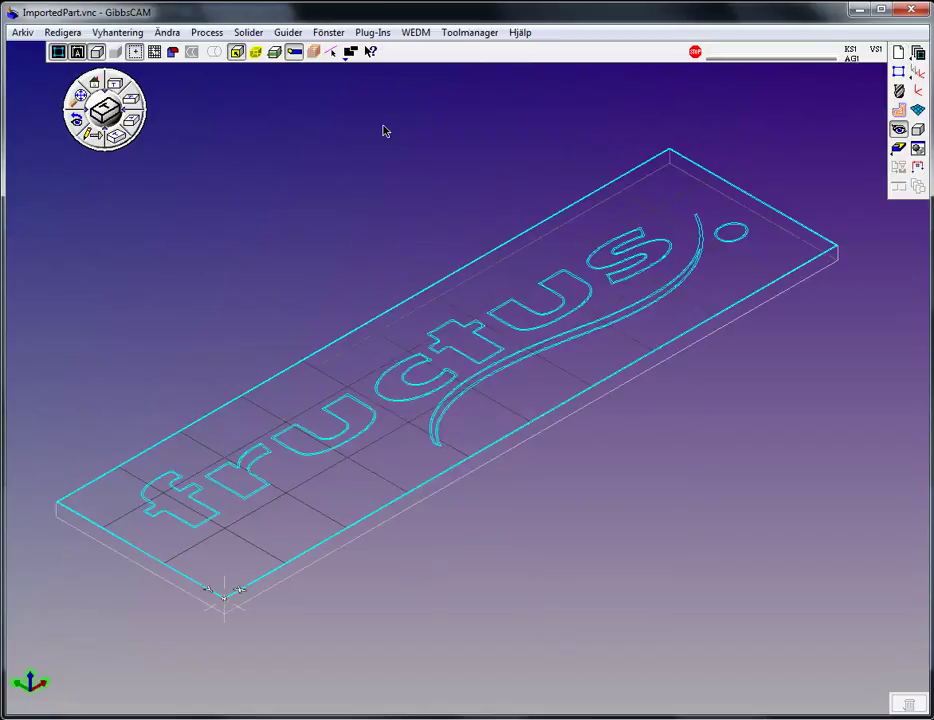
{"action": "key", "text": "Return"}
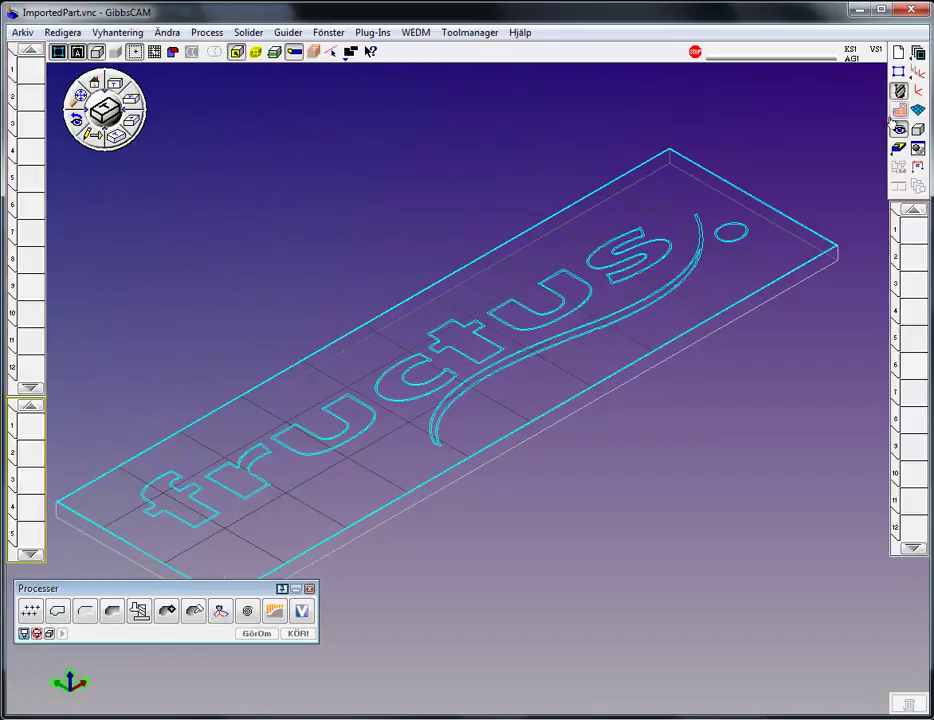
- Load the saved Logomilling_pocketing-process.PRC and create pocketing toolpaths inside the inner contours of the letters f, r and u
{"action": "left_click", "coordinate": [206, 32]}
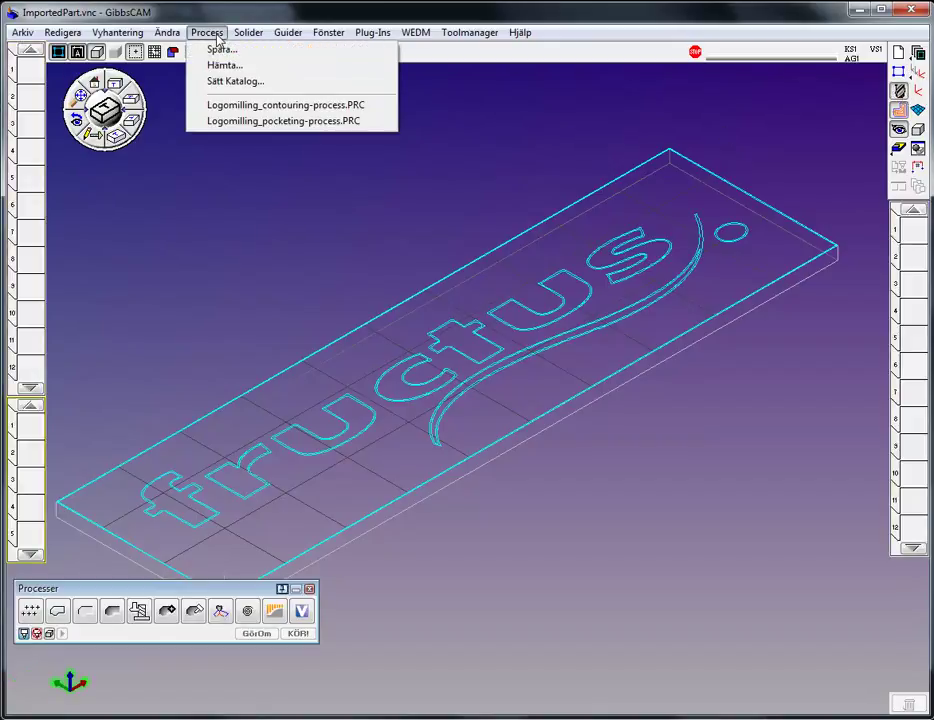
{"action": "left_click", "coordinate": [236, 121]}
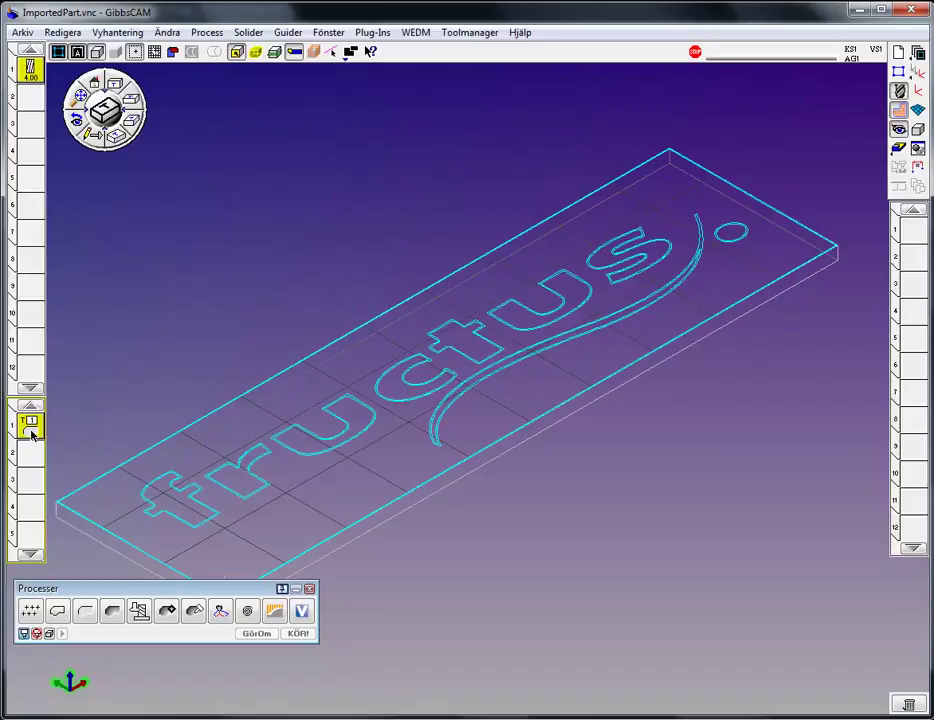
{"action": "left_click_drag", "start_coordinate": [380, 359], "coordinate": [131, 546]}
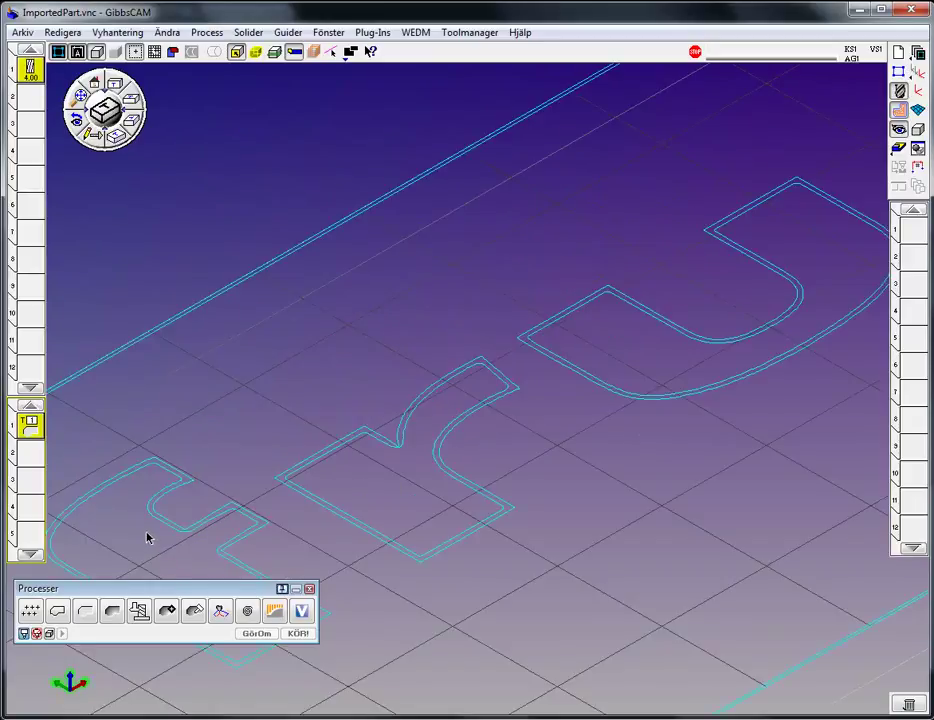
{"action": "middle_click_drag", "start_coordinate": [263, 486], "coordinate": [381, 334]}
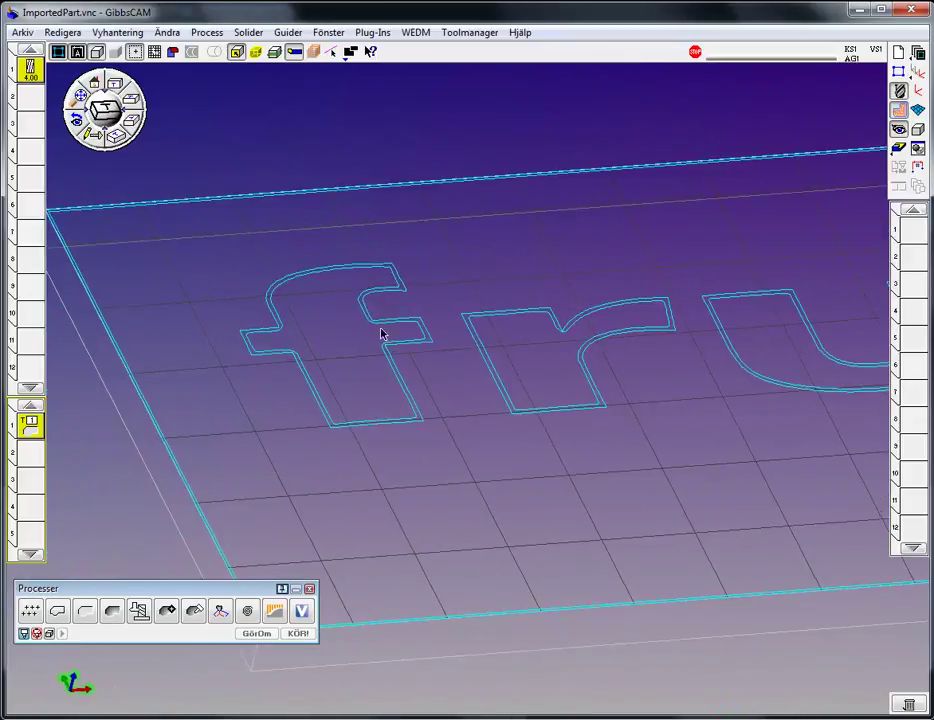
{"action": "left_click", "coordinate": [348, 272]}
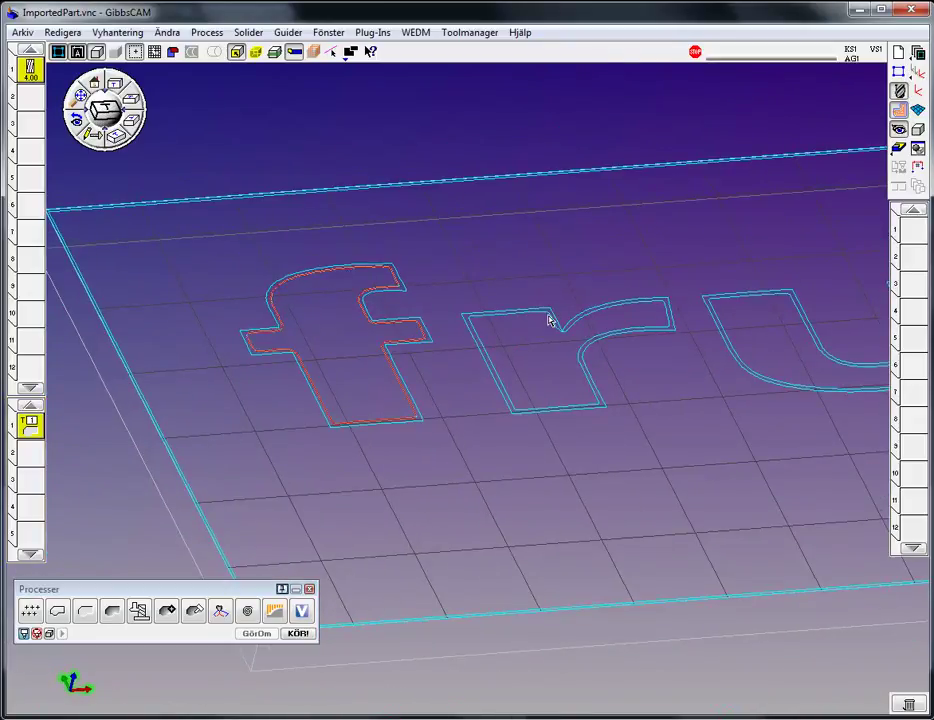
{"action": "left_click", "coordinate": [548, 320], "text": "shift"}
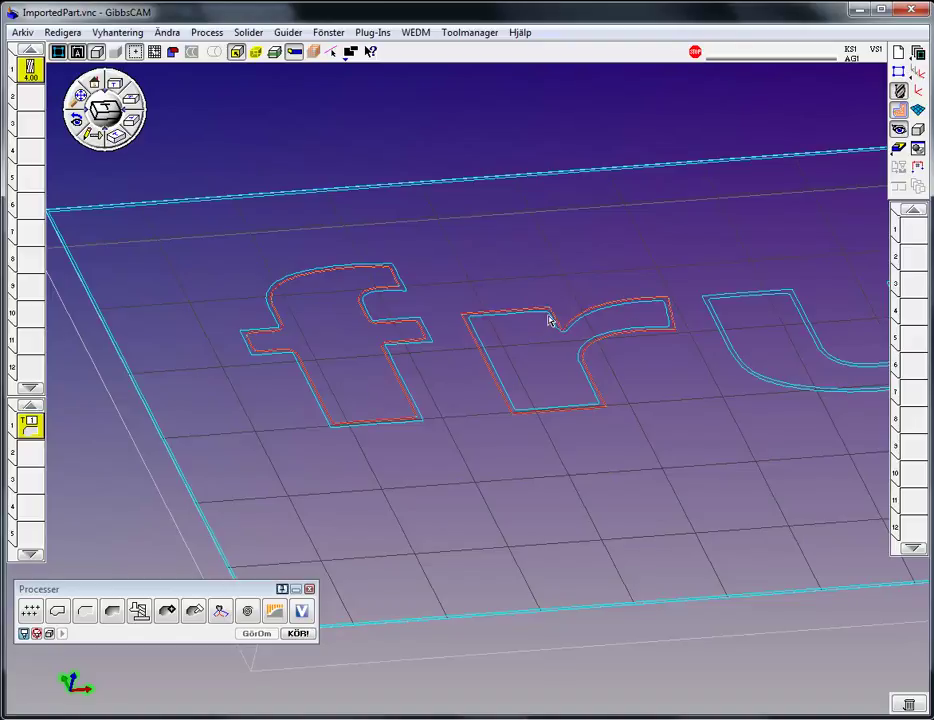
{"action": "left_click", "coordinate": [548, 320], "text": "shift"}
{"action": "left_click", "coordinate": [548, 320], "text": "shift"}
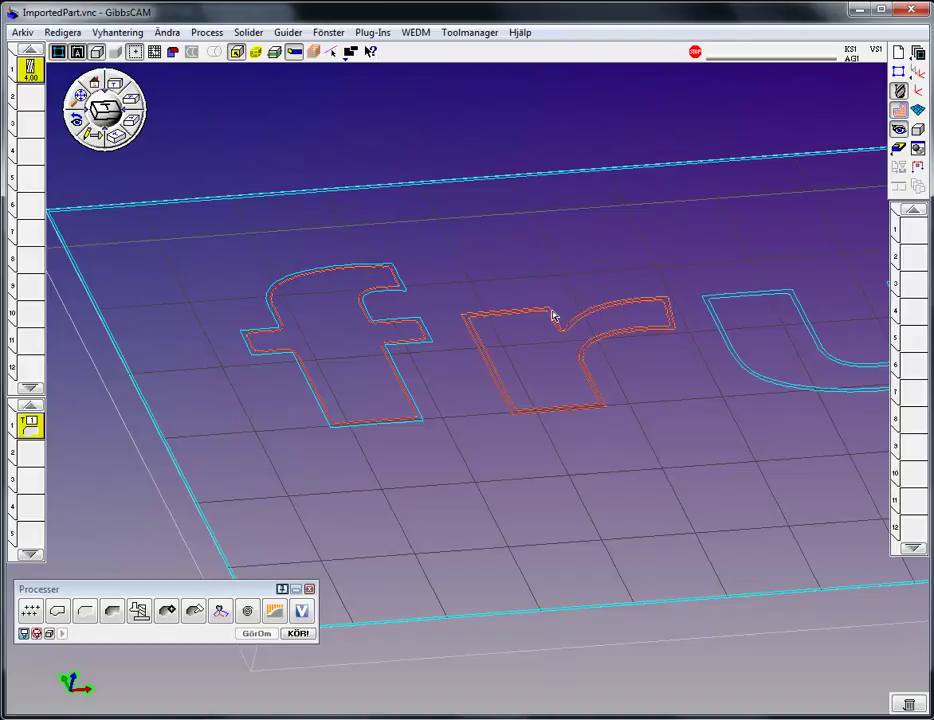
{"action": "left_click", "coordinate": [721, 306], "text": "shift"}
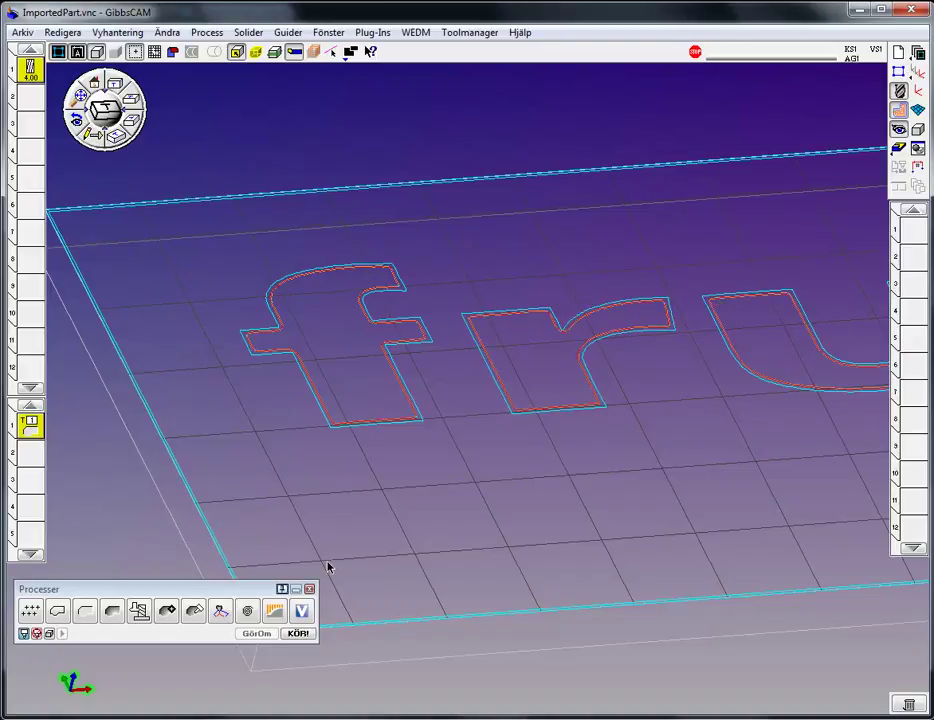
{"action": "key", "text": "Right"}
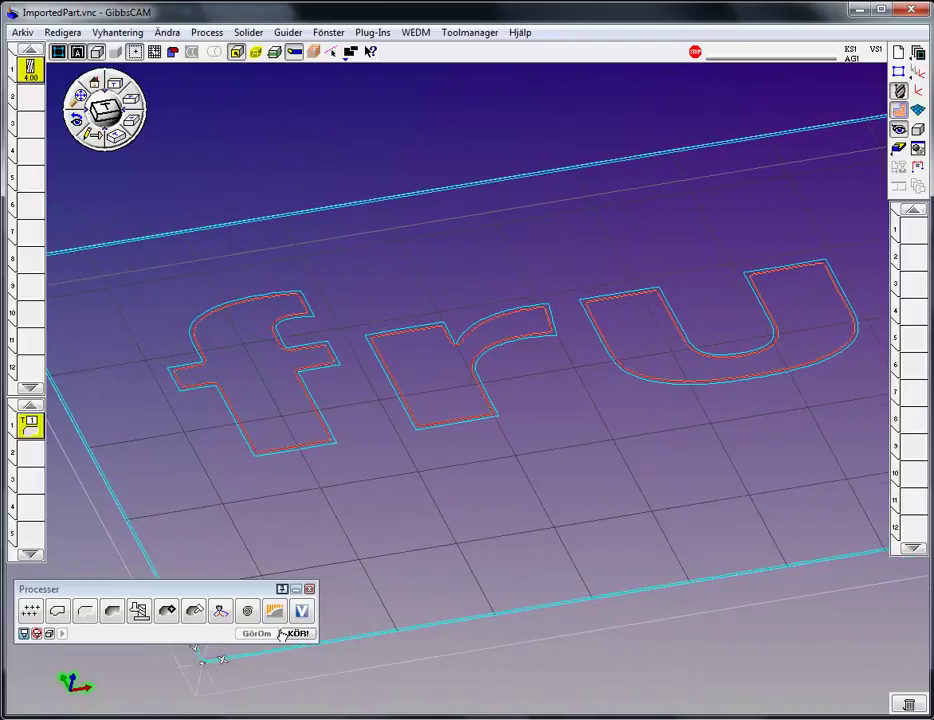
{"action": "left_click", "coordinate": [296, 633]}
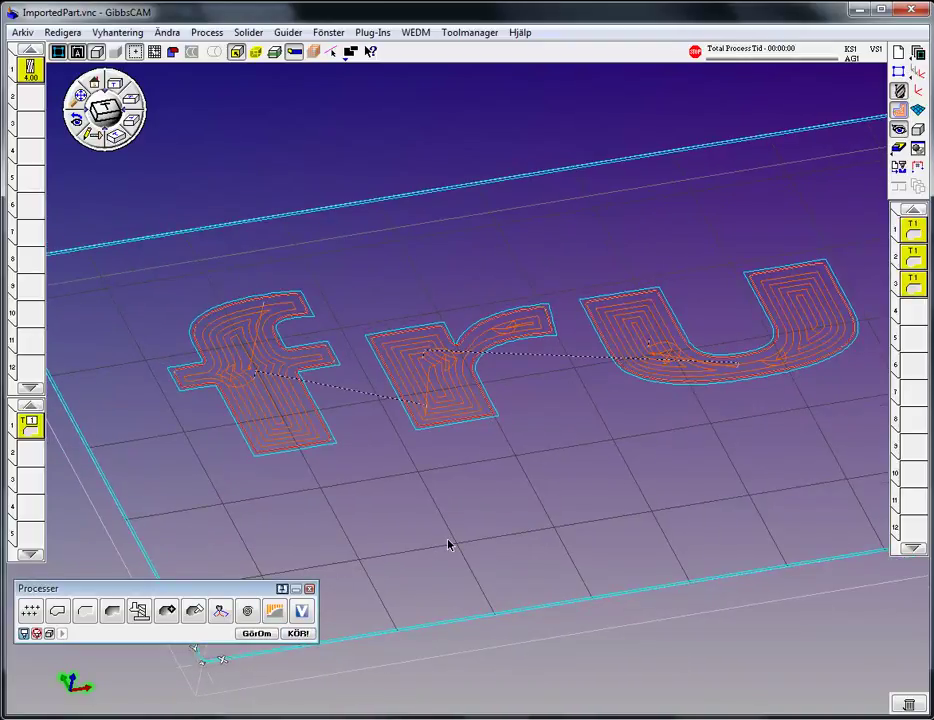
- Select all the logo contours together with the rectangular frame and generate pocketing toolpaths across the whole plate
{"action": "key", "text": "Up"}
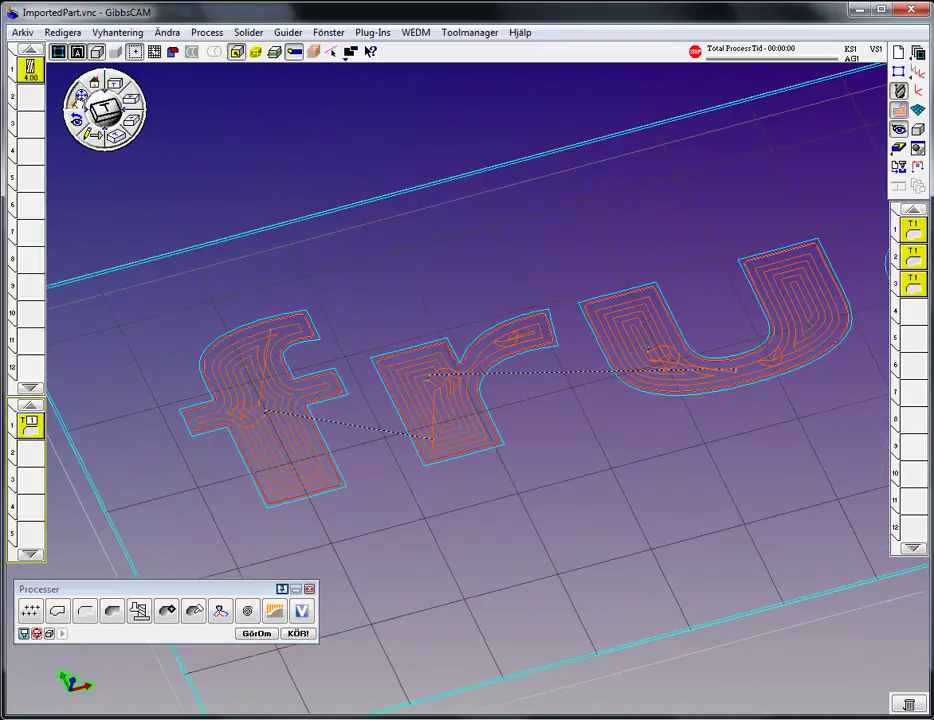
{"action": "left_click", "coordinate": [58, 52]}
{"action": "scroll", "coordinate": [688, 381], "scroll_direction": "down", "scroll_amount": 3}
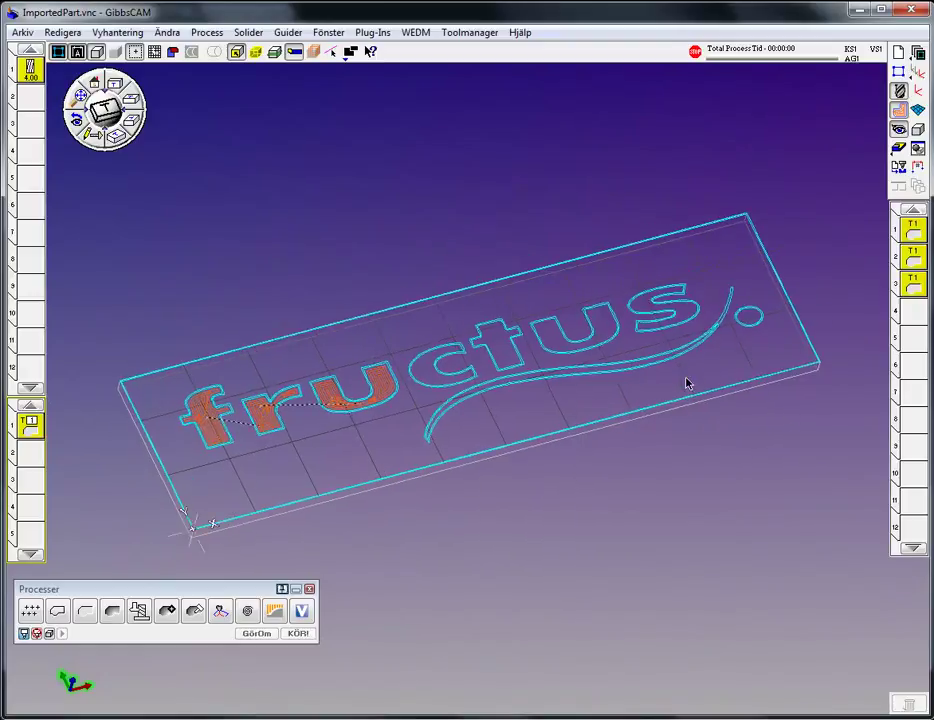
{"action": "left_click_drag", "start_coordinate": [810, 228], "coordinate": [186, 515]}
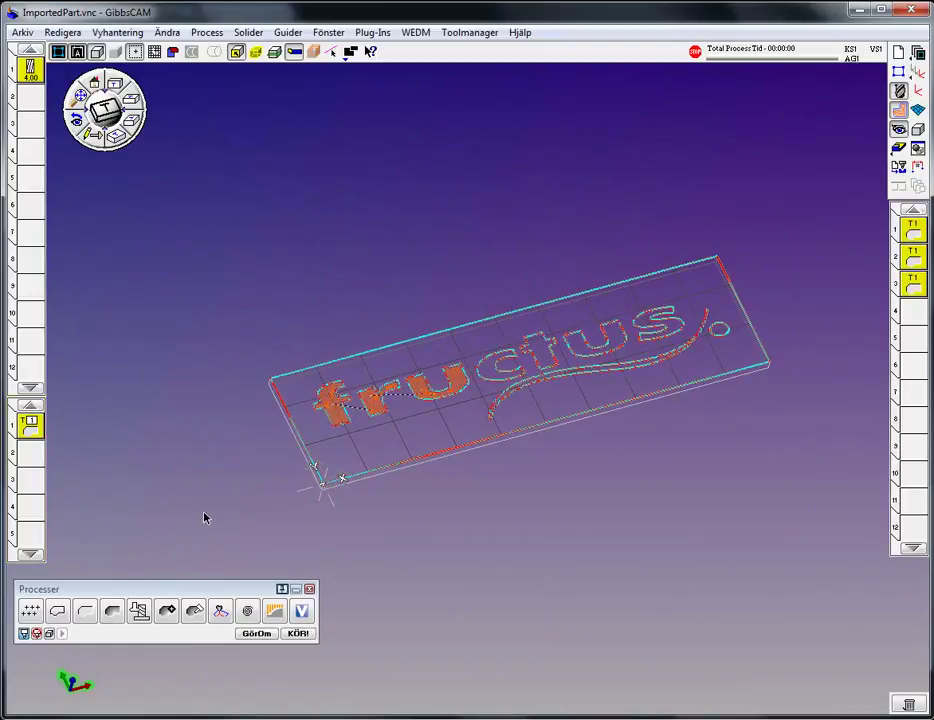
{"action": "left_click", "coordinate": [320, 478]}
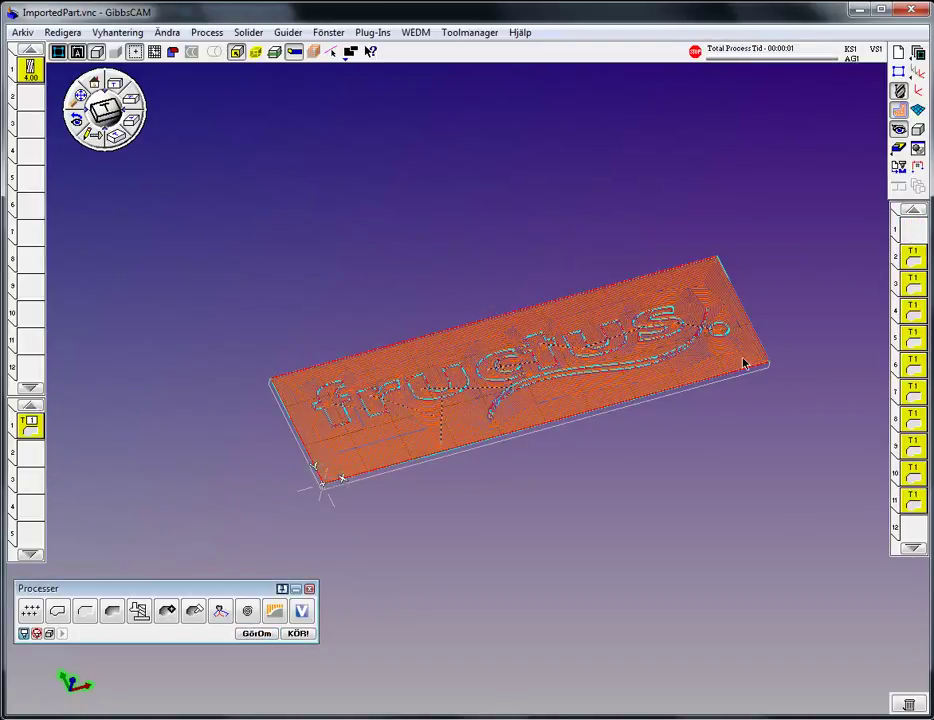
- Examine the pocketing toolpaths around the letter s and run the Flash CPR simulation of the whole plate
{"action": "left_click_drag", "start_coordinate": [783, 245], "coordinate": [559, 407]}
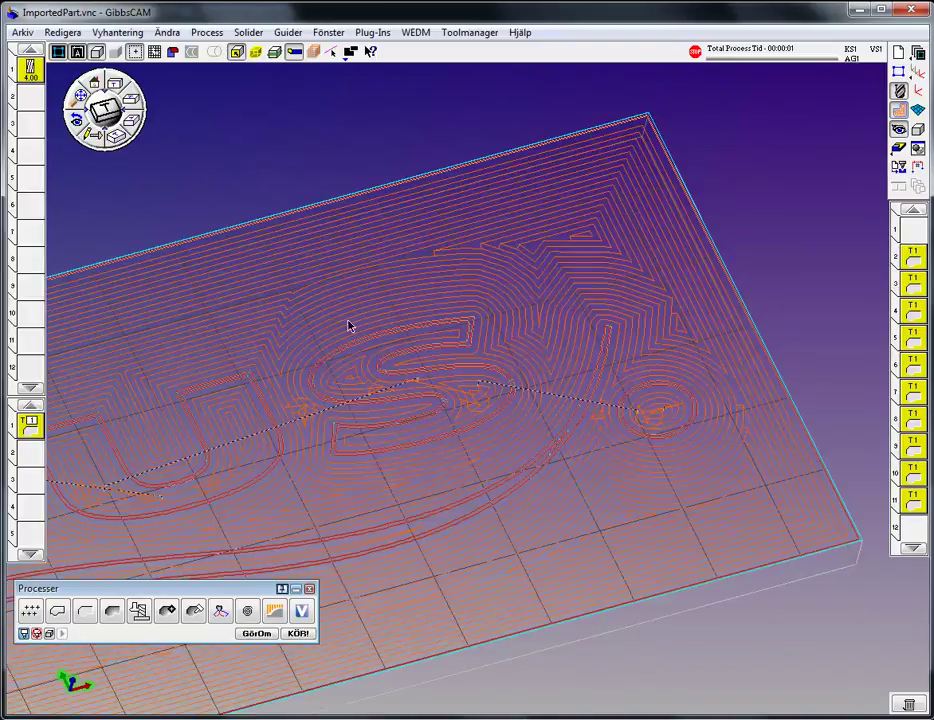
{"action": "left_click_drag", "start_coordinate": [282, 291], "coordinate": [542, 514]}
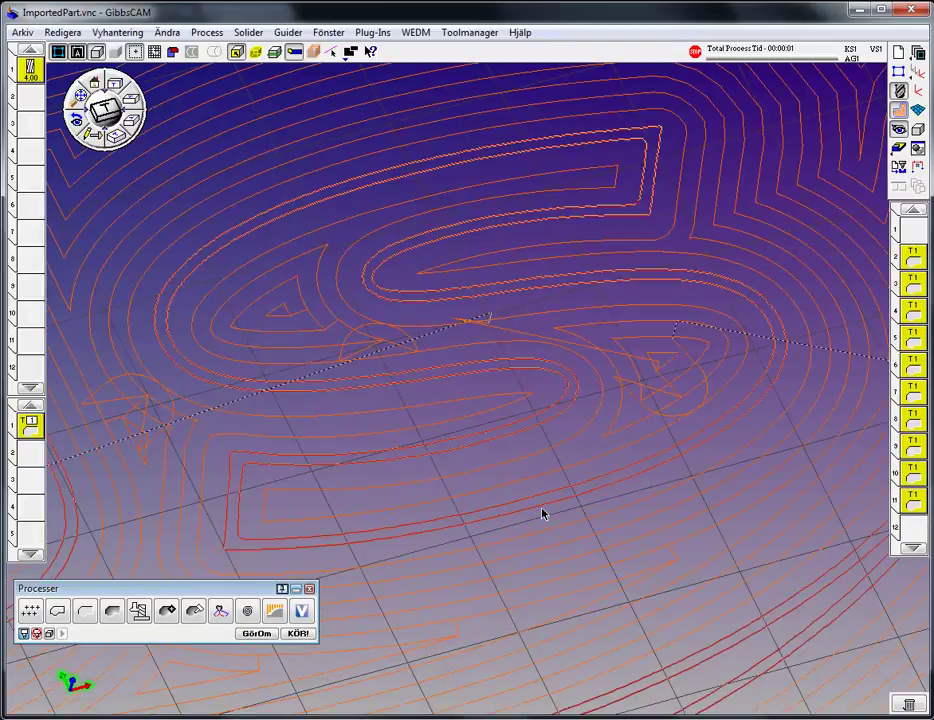
{"action": "left_click", "coordinate": [97, 103]}
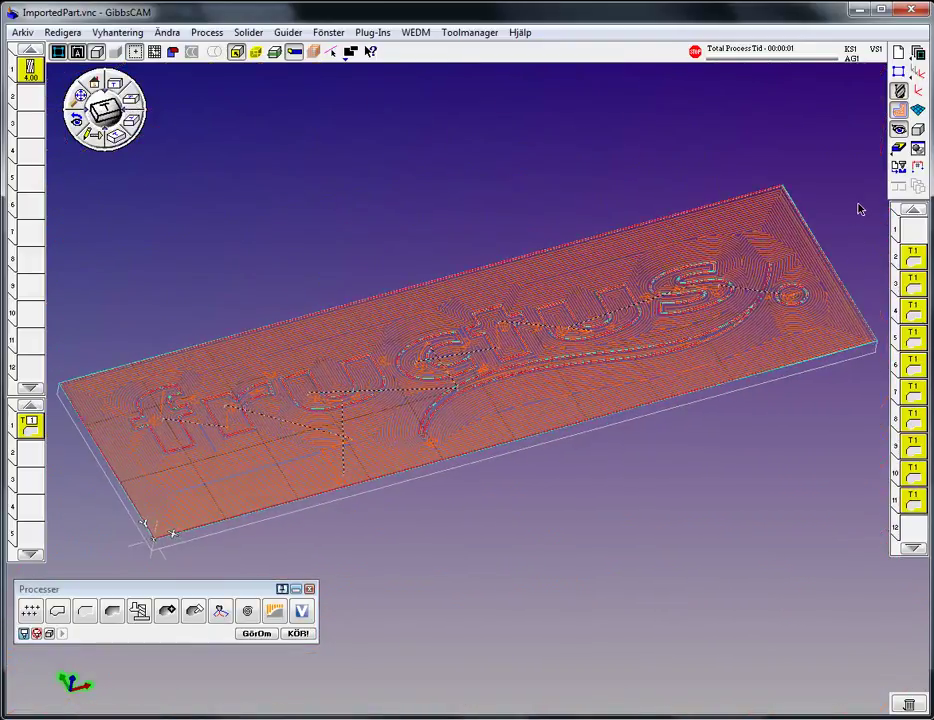
{"action": "left_click", "coordinate": [897, 149]}
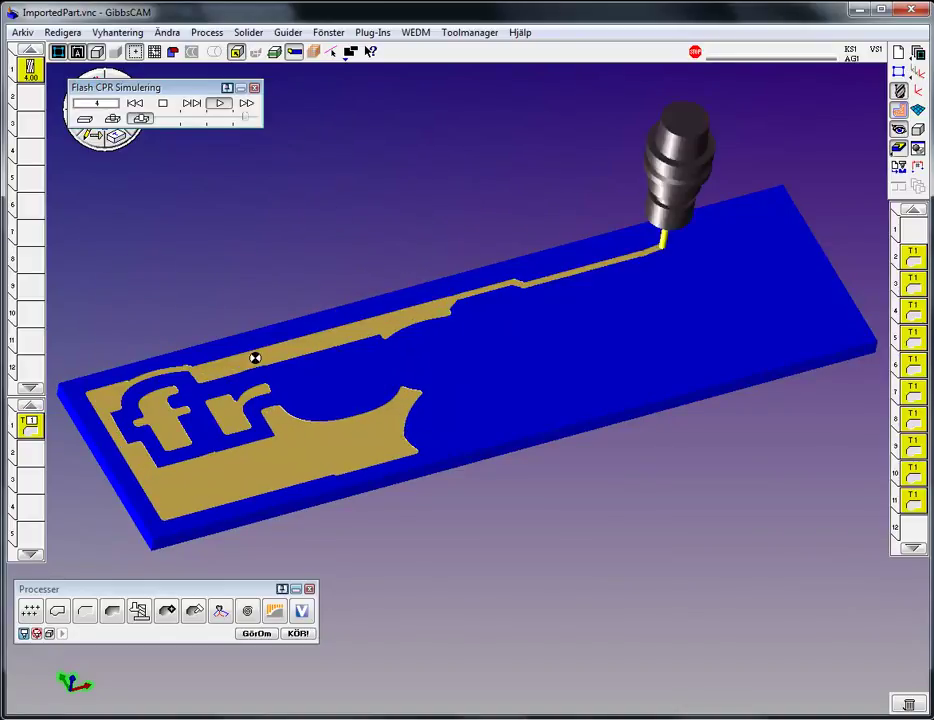
{"action": "left_click_drag", "start_coordinate": [213, 455], "coordinate": [88, 520]}
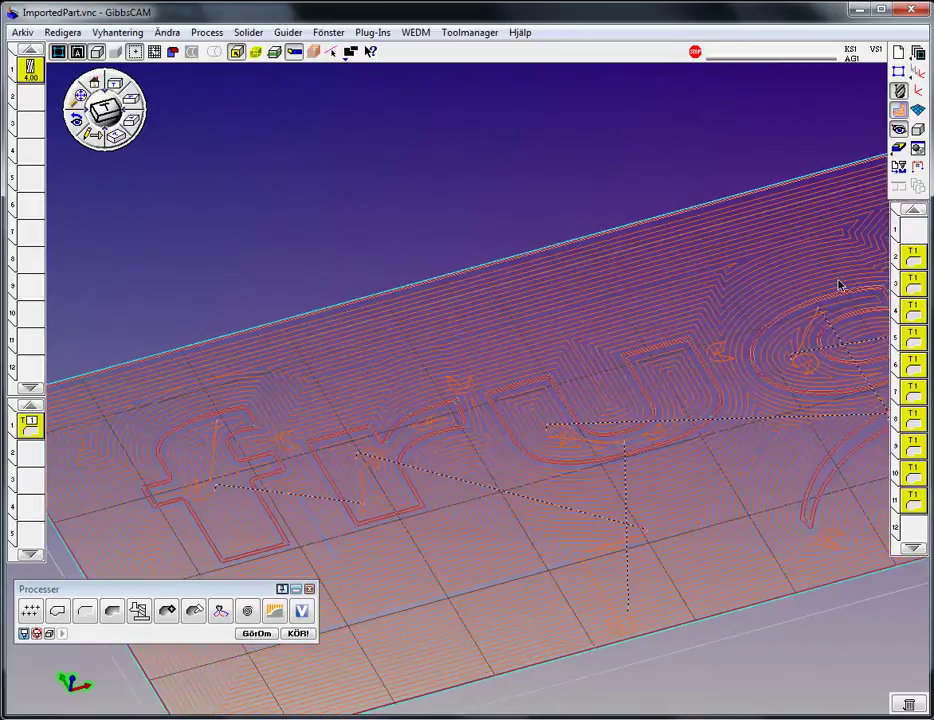
- Delete all the pocketing operations from the operation list
{"action": "left_click", "coordinate": [911, 260]}
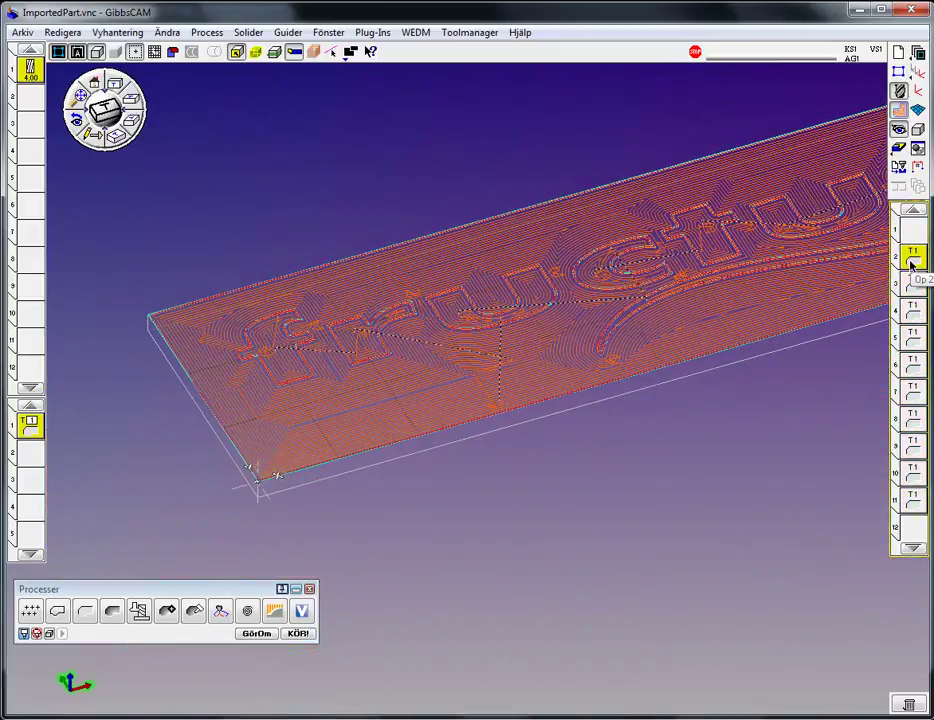
{"action": "key", "text": "ctrl+a"}
{"action": "left_click", "coordinate": [435, 362]}
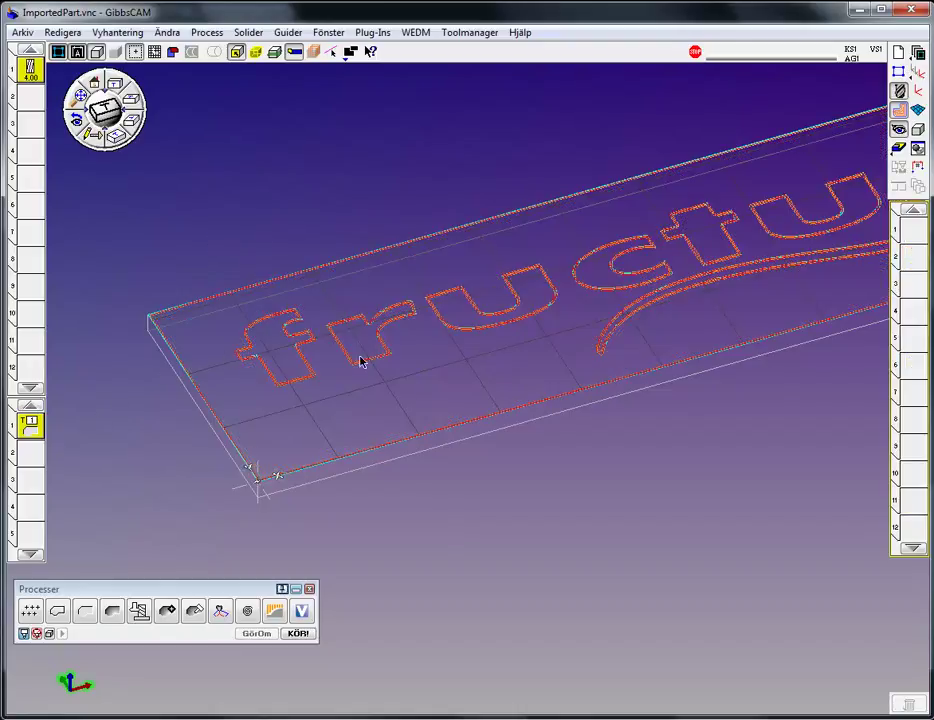
- Replace the pocketing process with Logomilling_contouring-process.PRC and create contour toolpaths along the outer outlines of the letters f, r and u
{"action": "left_click_drag", "start_coordinate": [215, 238], "coordinate": [432, 421]}
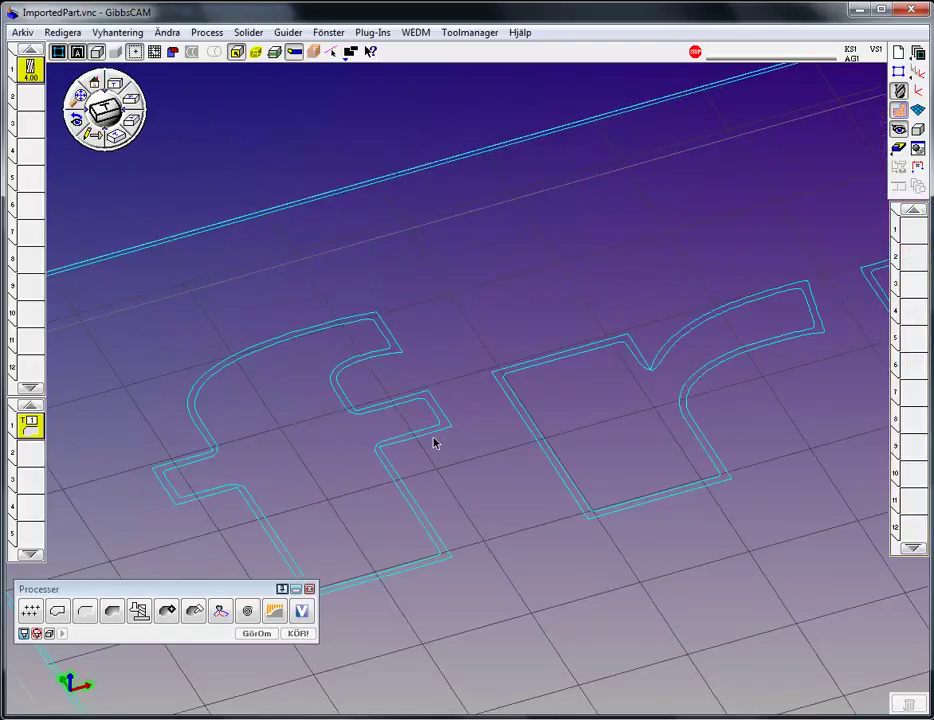
{"action": "left_click", "coordinate": [451, 430]}
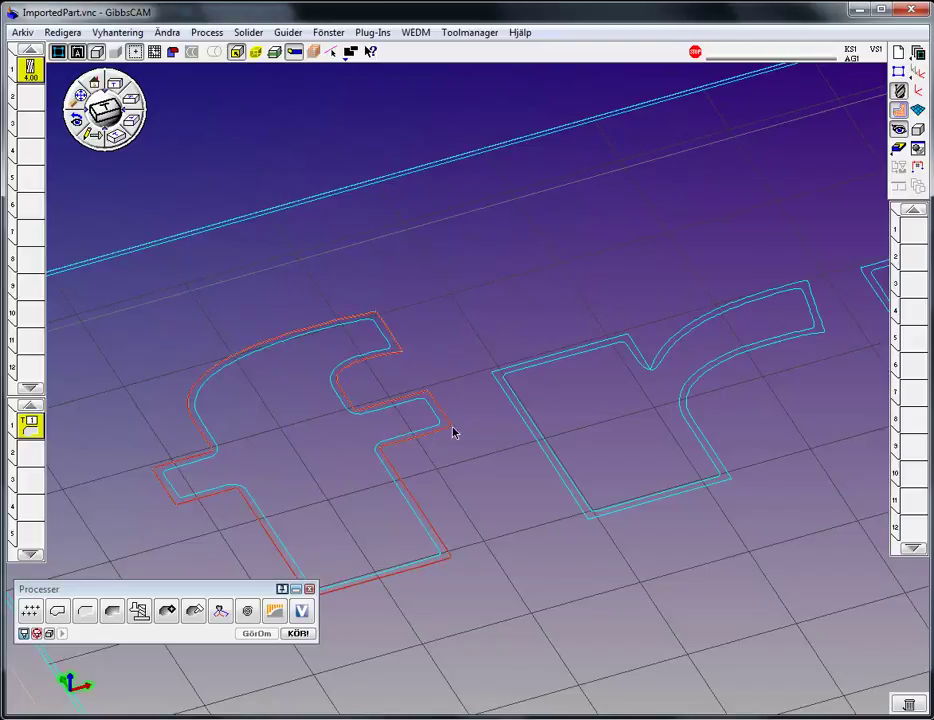
{"action": "left_click", "coordinate": [520, 366], "text": "shift"}
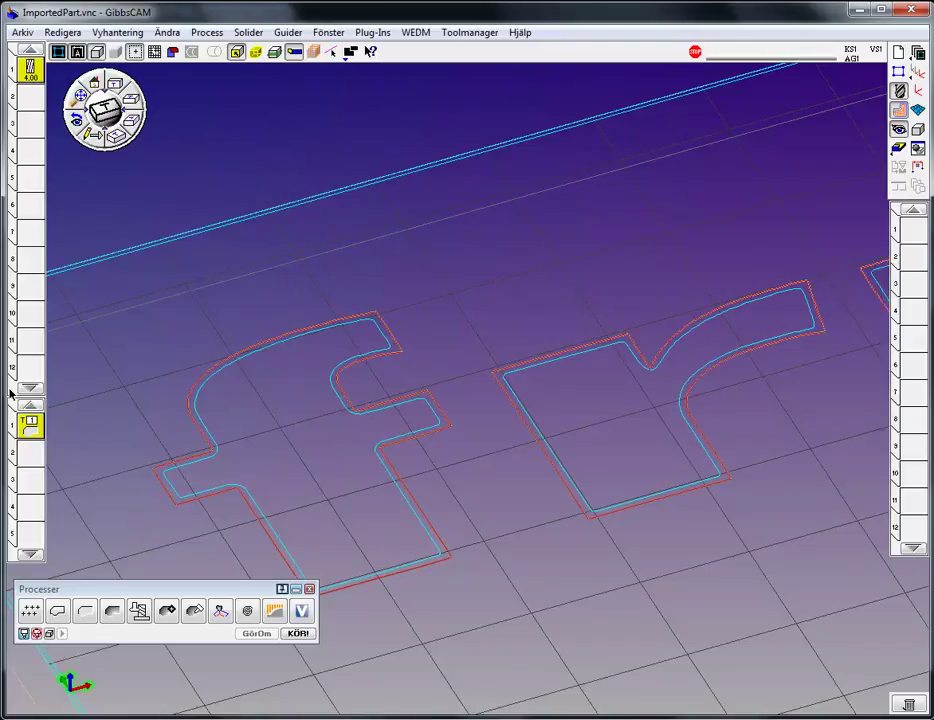
{"action": "left_click_drag", "start_coordinate": [28, 427], "coordinate": [167, 122]}
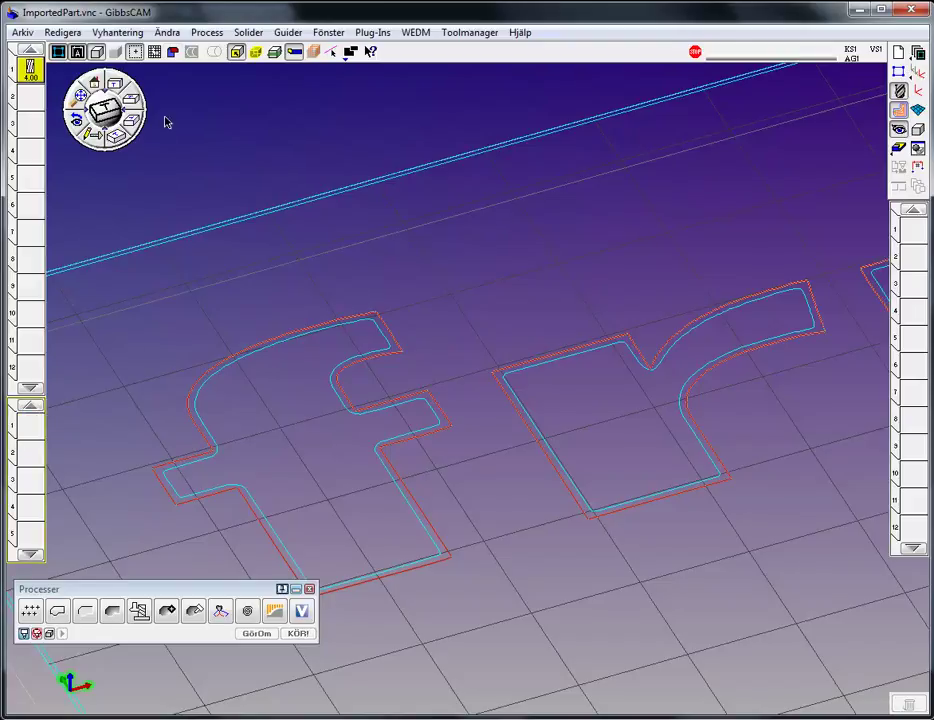
{"action": "left_click", "coordinate": [207, 32]}
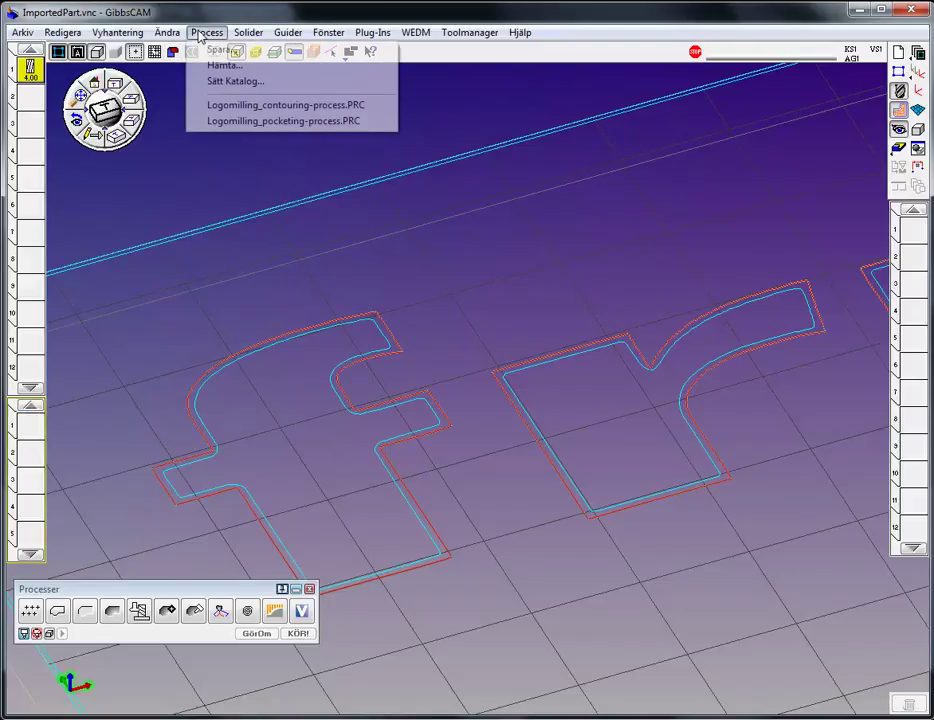
{"action": "left_click", "coordinate": [231, 106]}
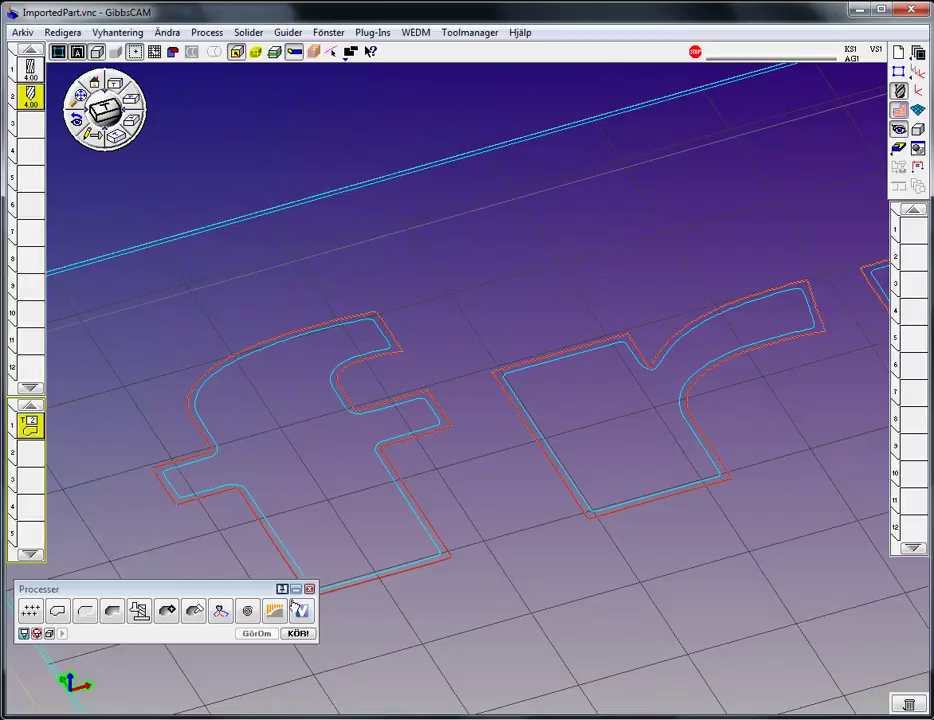
{"action": "left_click", "coordinate": [297, 633]}
- Run the Flash CPR simulation of the letter contouring, then rewind it and replay it at a slower speed
{"action": "mouse_move", "coordinate": [438, 507]}
{"action": "middle_mouse_down"}
{"action": "mouse_move", "coordinate": [788, 321]}
{"action": "mouse_move", "coordinate": [897, 165]}
{"action": "middle_mouse_up"}
{"action": "left_click", "coordinate": [898, 147]}
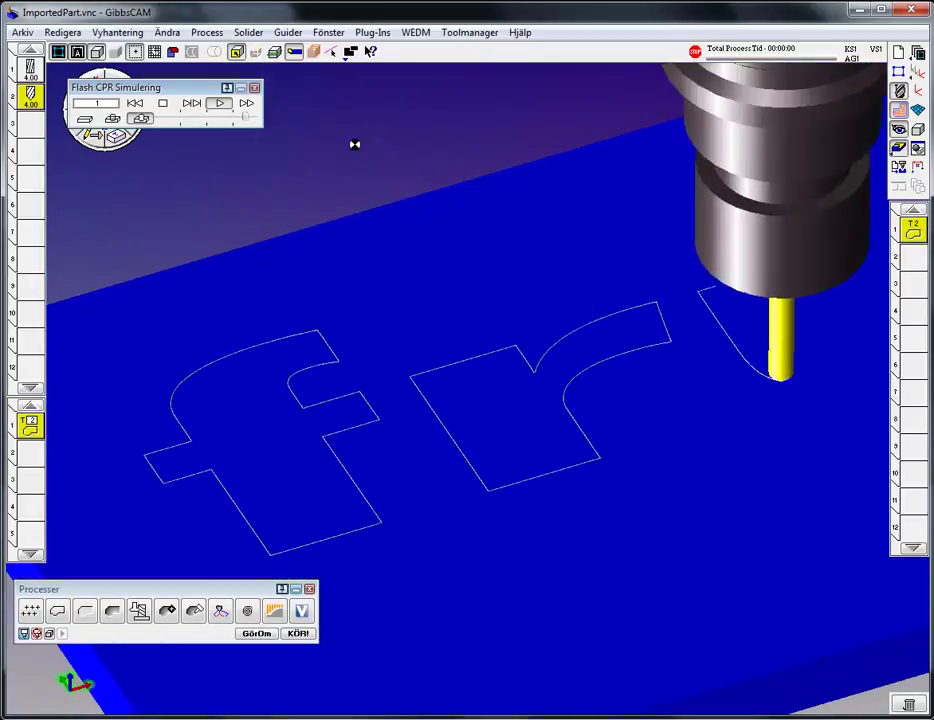
{"action": "left_click", "coordinate": [136, 104]}
{"action": "left_click", "coordinate": [219, 103]}
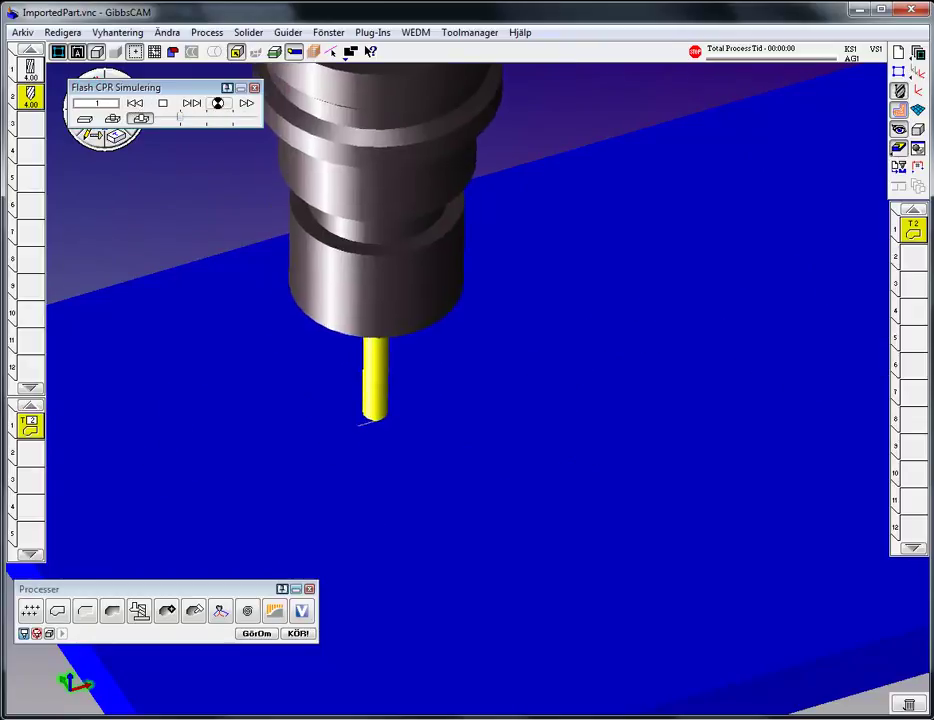